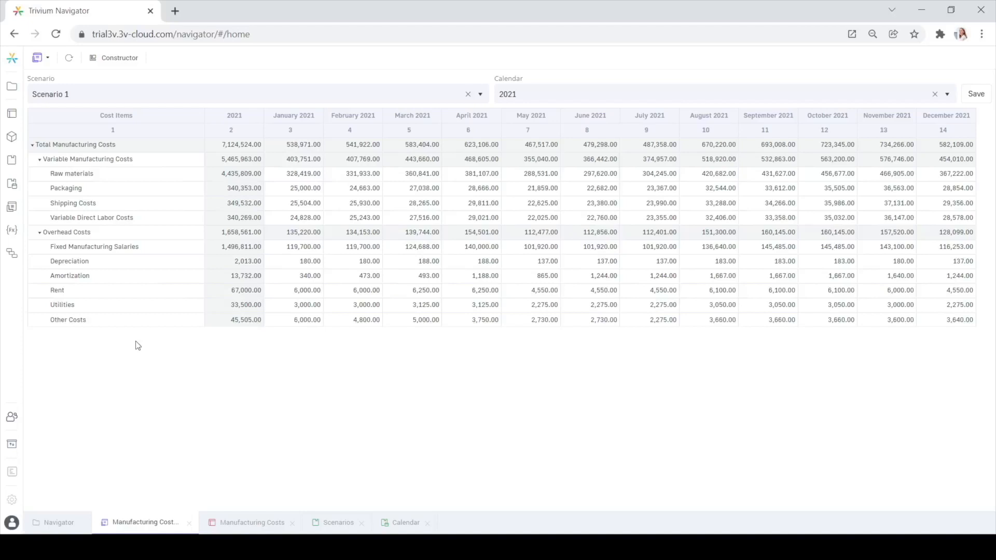
Check the options offered by the Scenario and Calendar filters of the existing manufacturing costs form
left_click(186, 96)
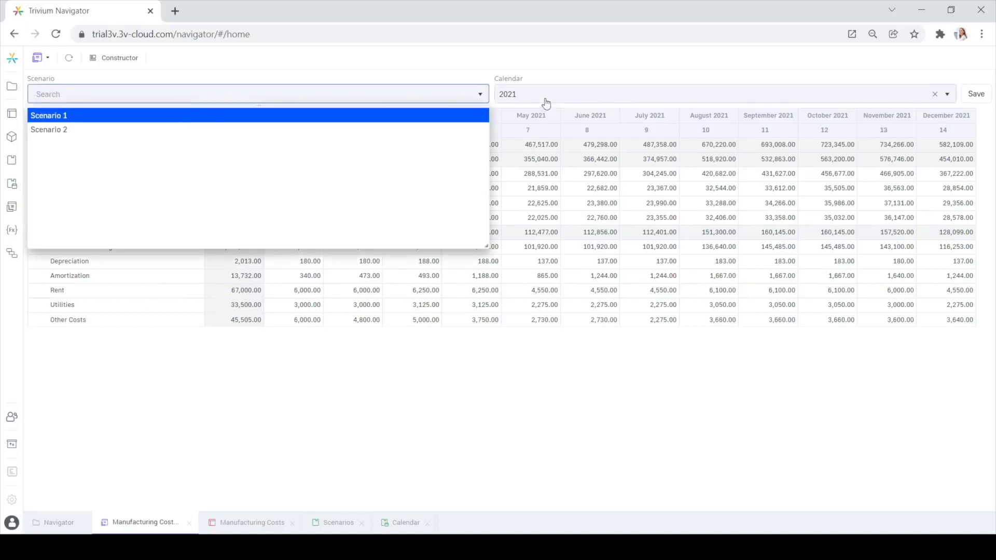
left_click(546, 100)
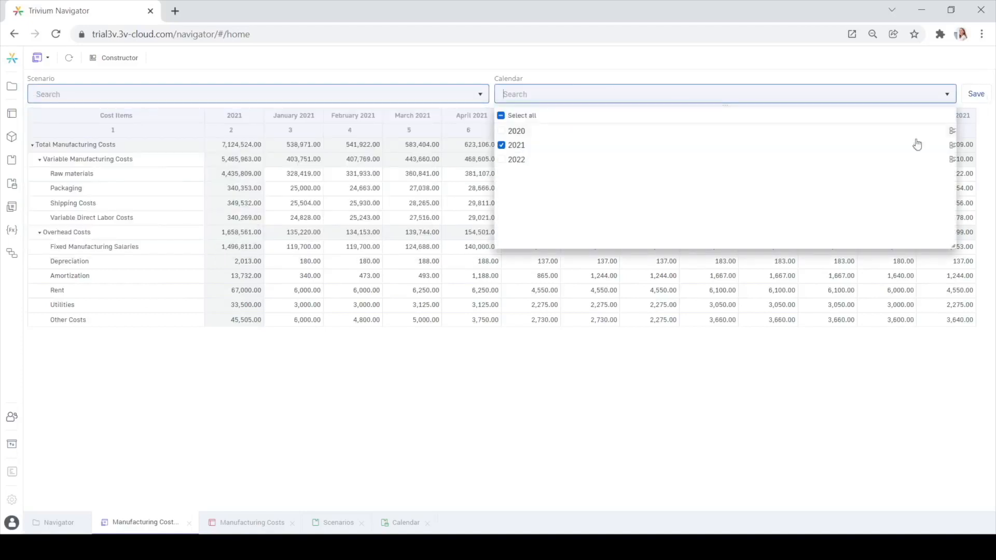
left_click(626, 397)
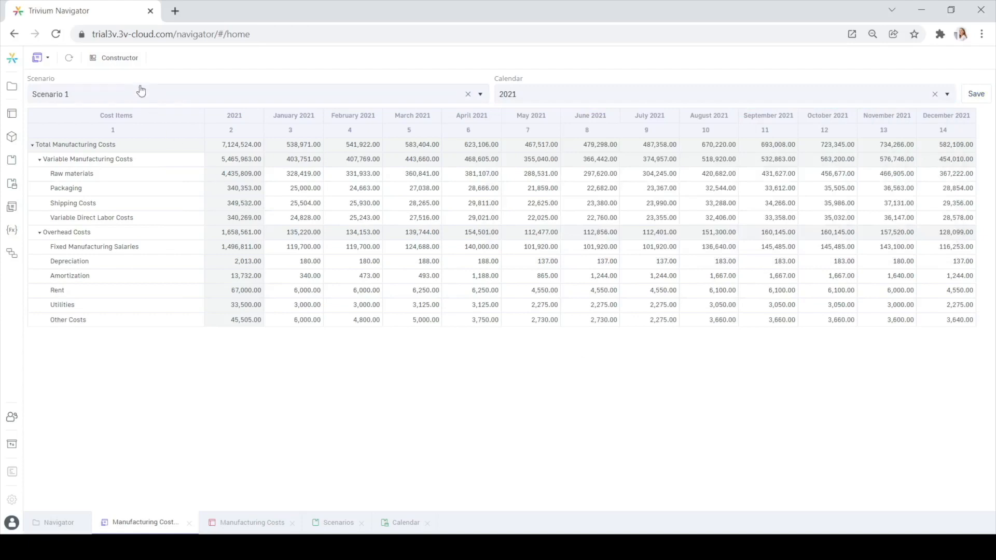
Examine the existing form's elements and data sources in the constructor, along with the Manufacturing Costs report it uses
left_click(120, 62)
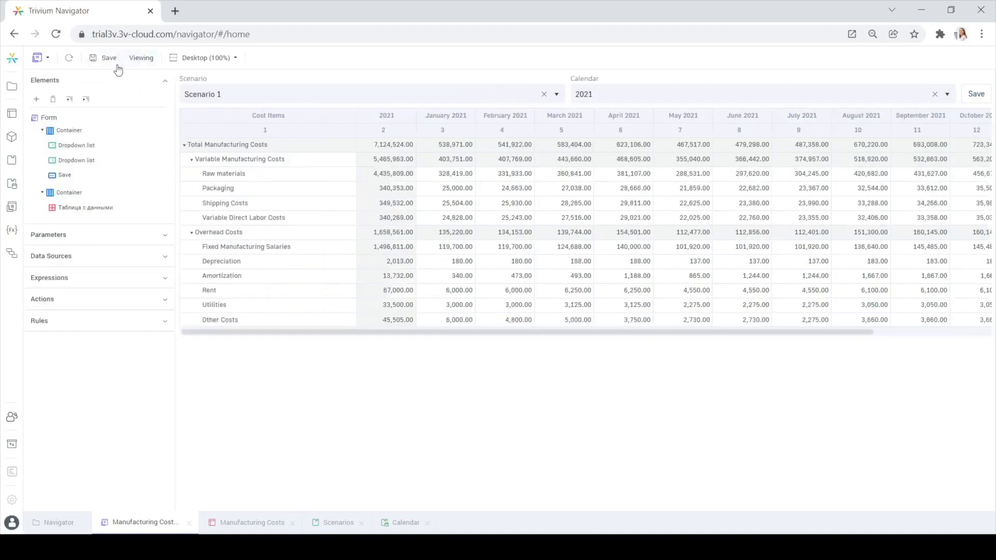
left_click(79, 260)
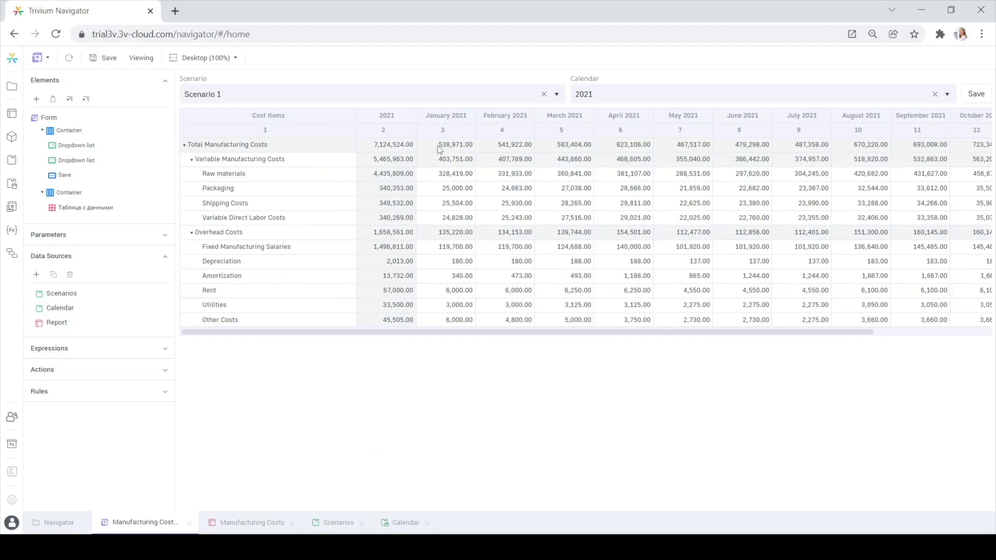
left_click(232, 524)
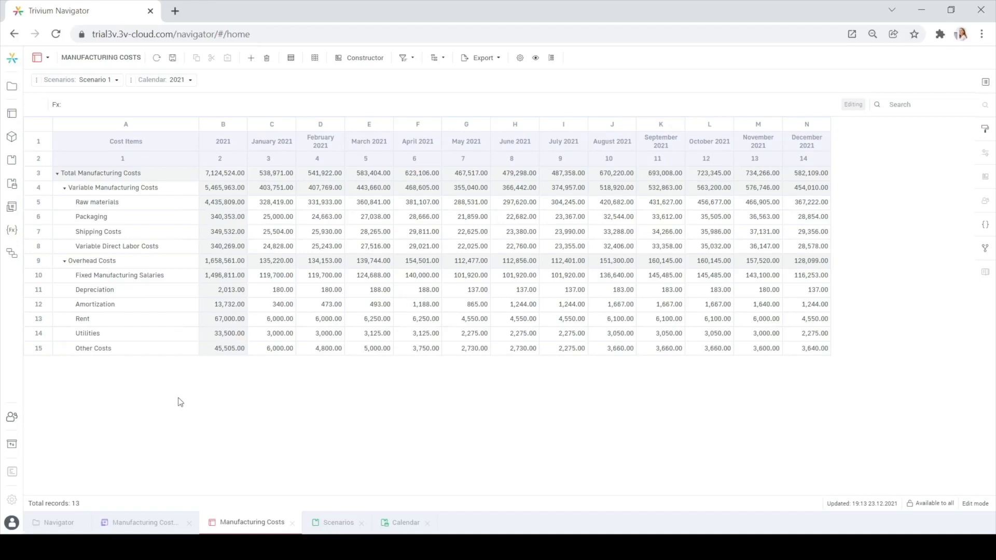
left_click(138, 524)
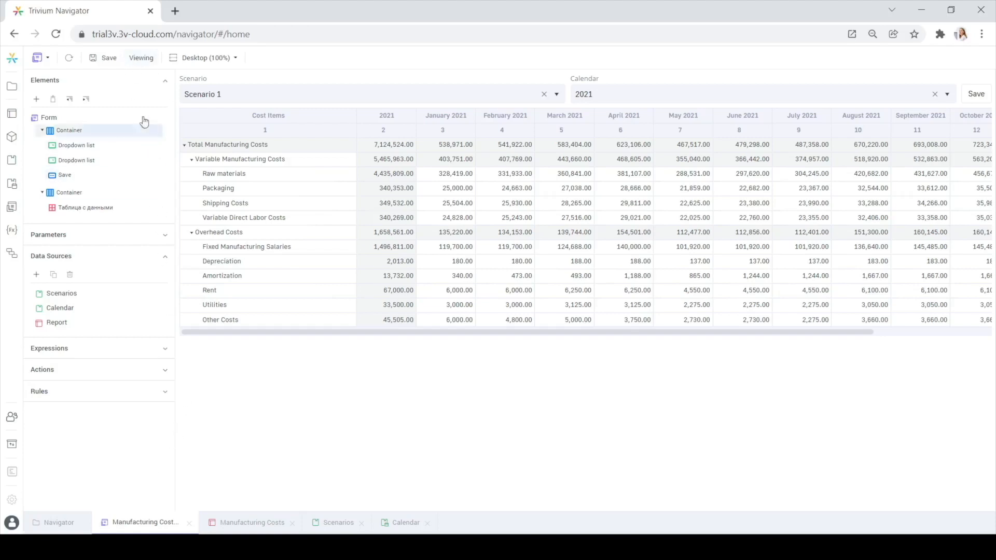
left_click(140, 58)
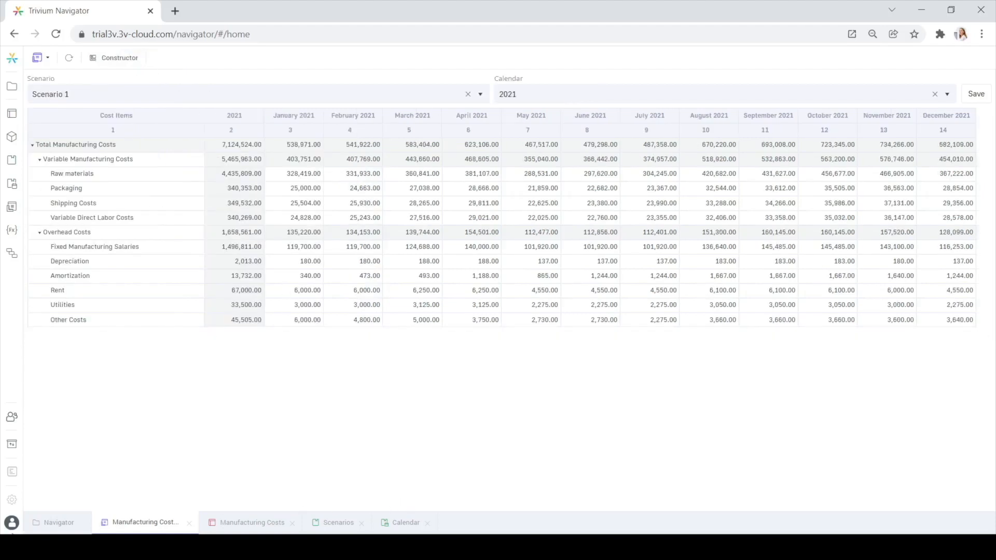
Create a new form in the Manufacturing Costs folder under Form with a table and open its constructor
left_click(35, 525)
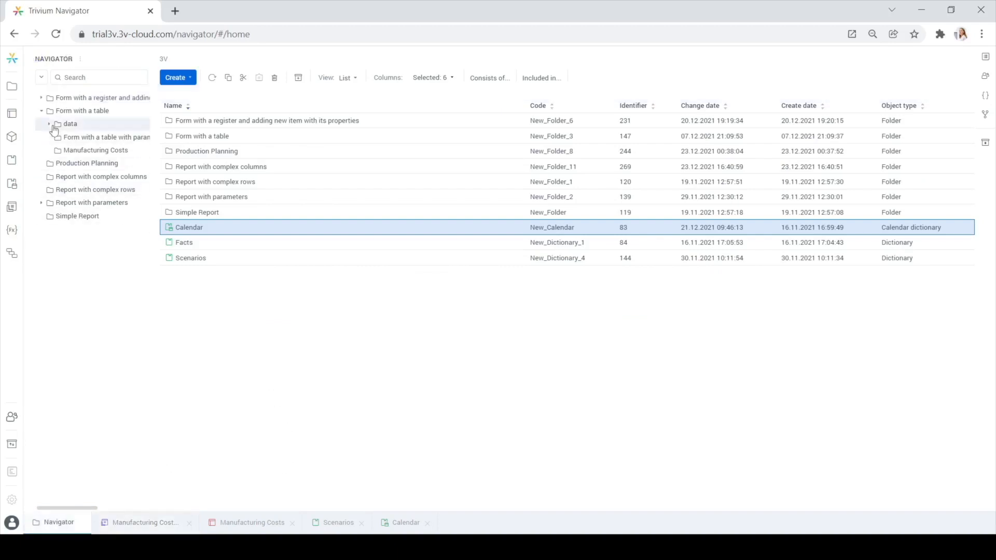
left_click(62, 150)
left_click(178, 77)
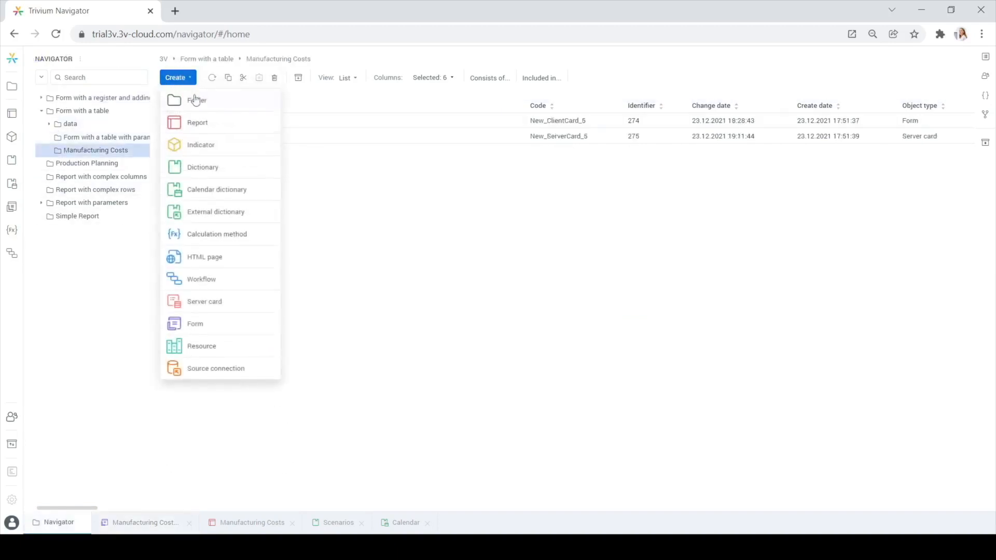
left_click(214, 323)
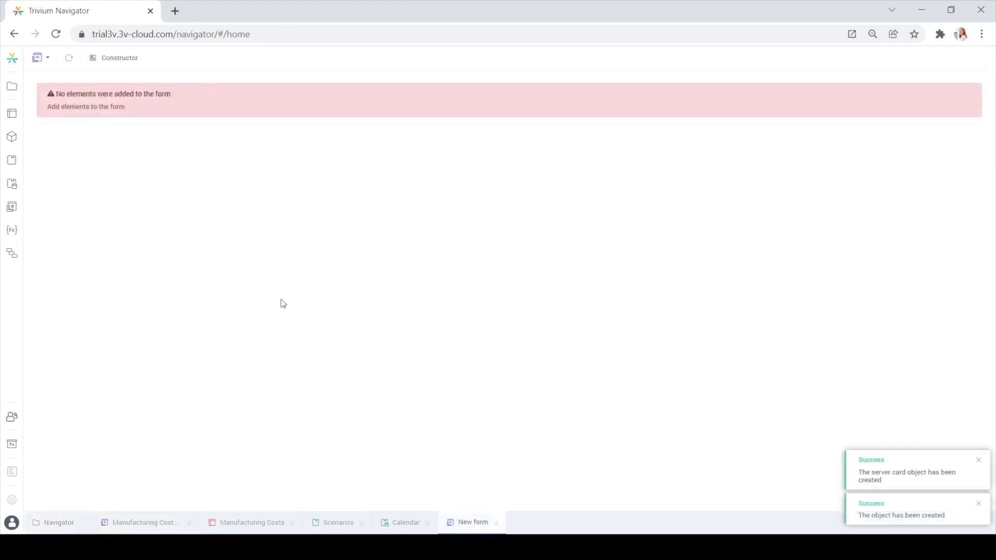
left_click(110, 60)
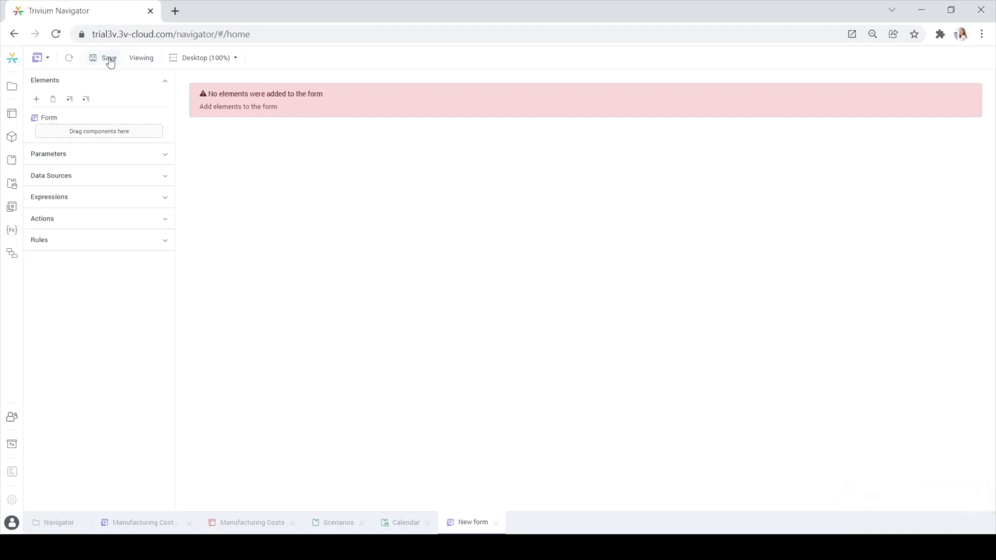
Add two layout containers directly under the root of the new form
left_click(45, 119)
left_click(36, 99)
mouse_move(70, 132)
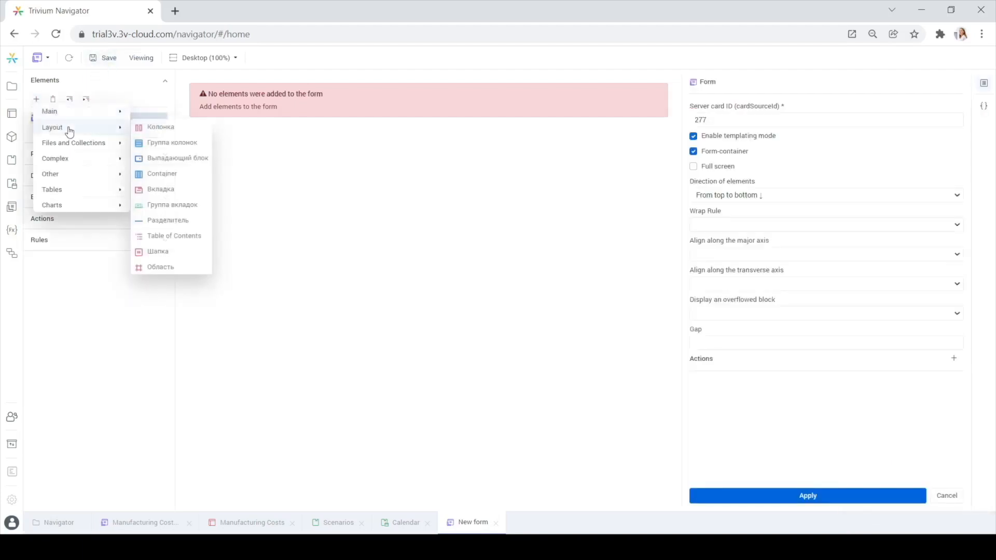
left_click(165, 175)
left_click(58, 120)
left_click(37, 99)
mouse_move(78, 133)
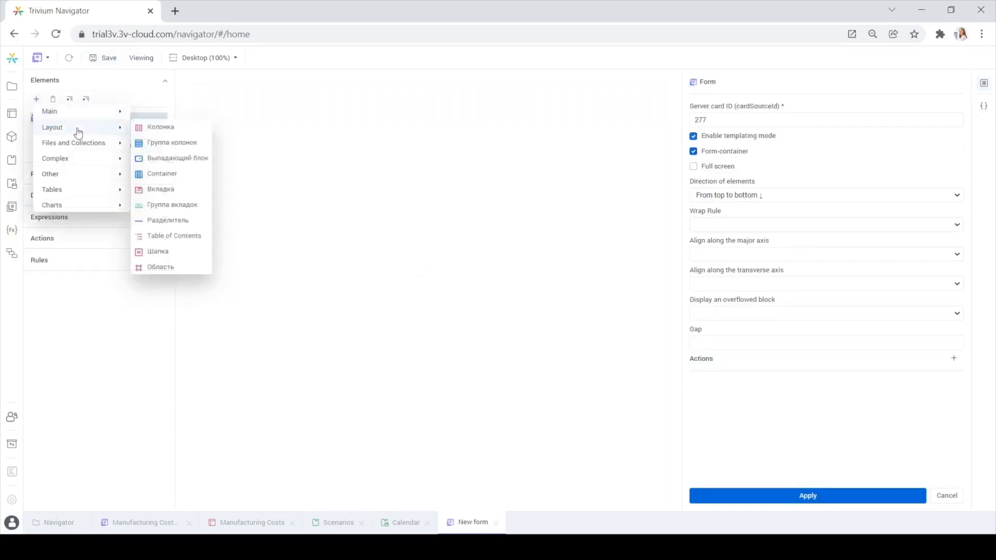
left_click(159, 174)
Add two dropdown lists inside the form's first container
left_click(87, 135)
left_click(36, 100)
mouse_move(66, 129)
mouse_move(83, 113)
left_click(162, 220)
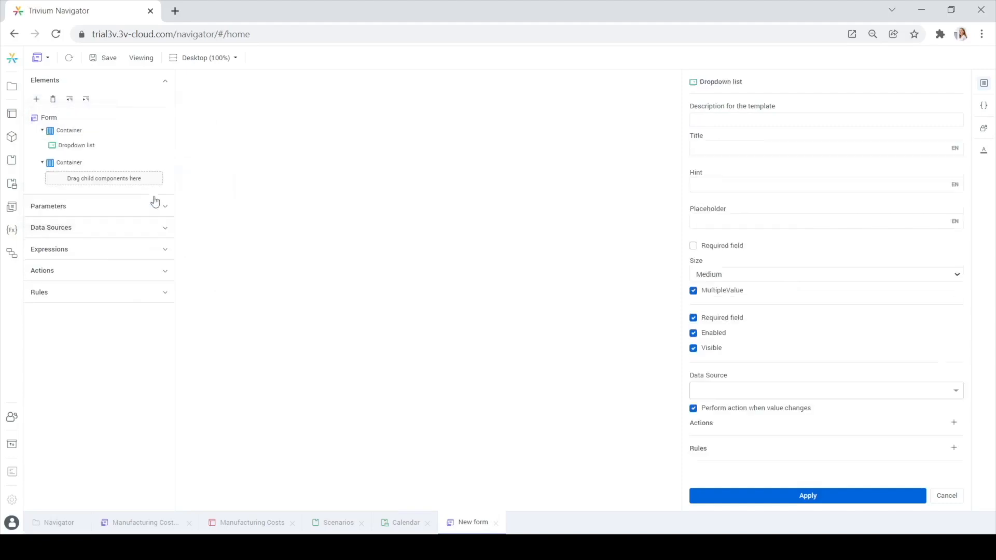
left_click(69, 130)
left_click(36, 99)
mouse_move(73, 134)
mouse_move(88, 116)
left_click(173, 220)
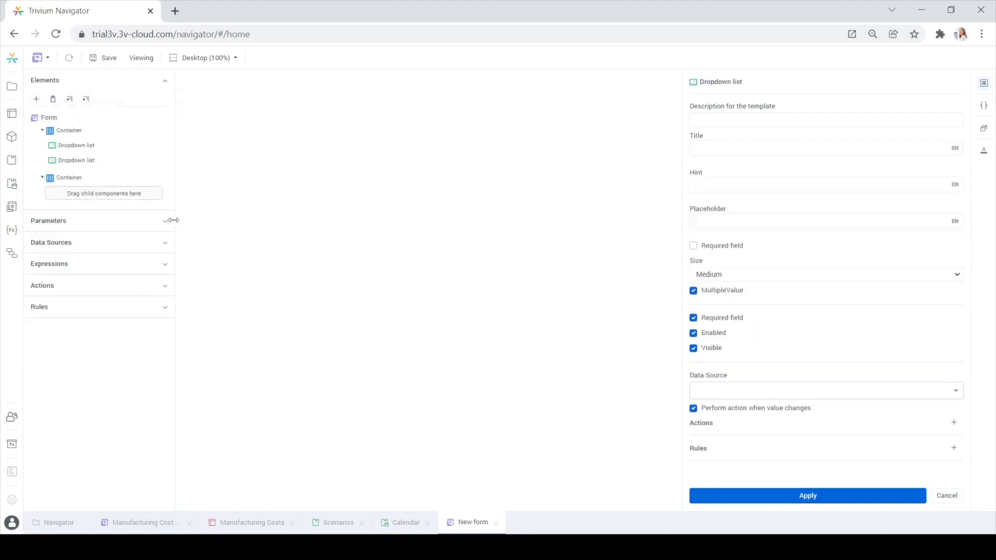
Add a button to the first container, below the two dropdown lists
left_click(64, 129)
left_click(36, 99)
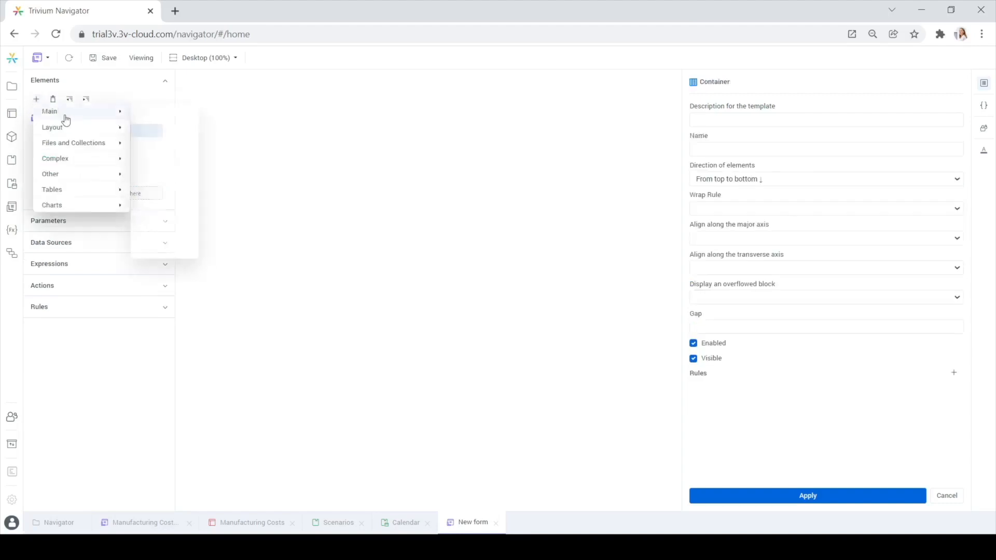
mouse_move(86, 115)
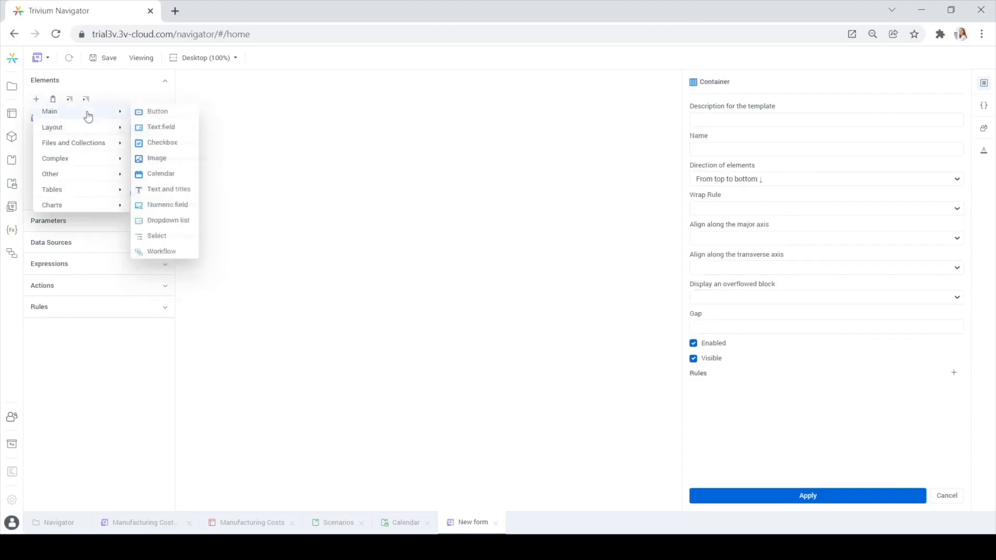
left_click(169, 114)
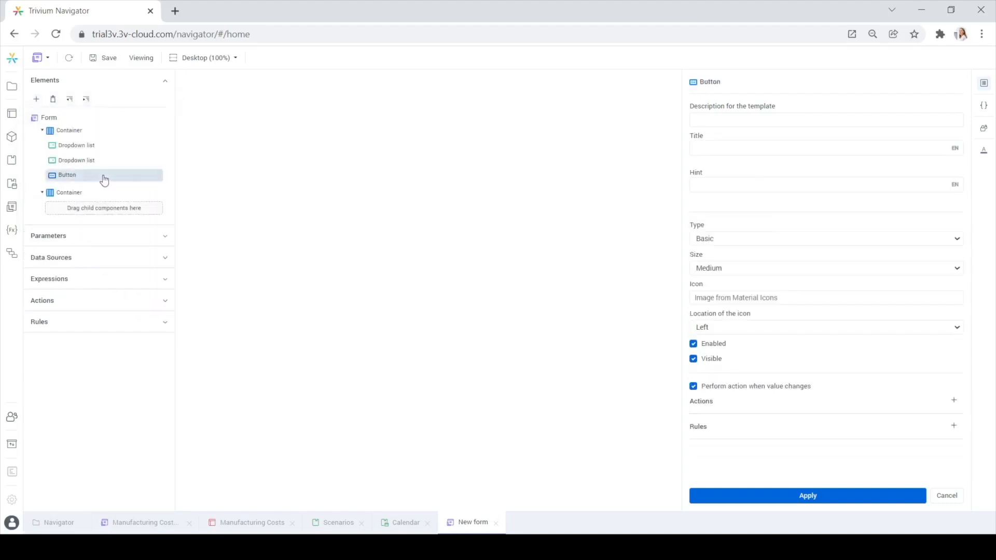
Add a data table (Таблица с данными) inside the second container
left_click(72, 193)
left_click(36, 99)
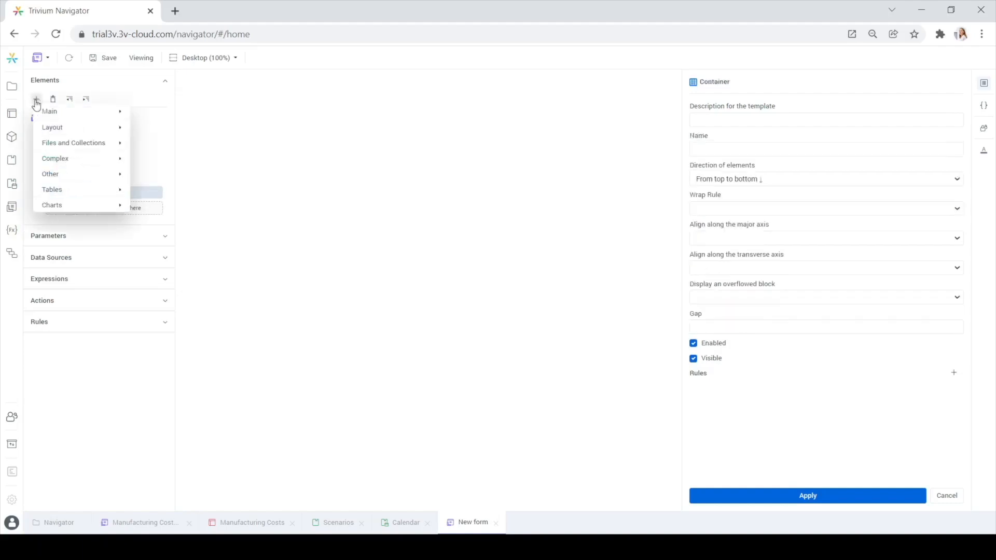
mouse_move(66, 132)
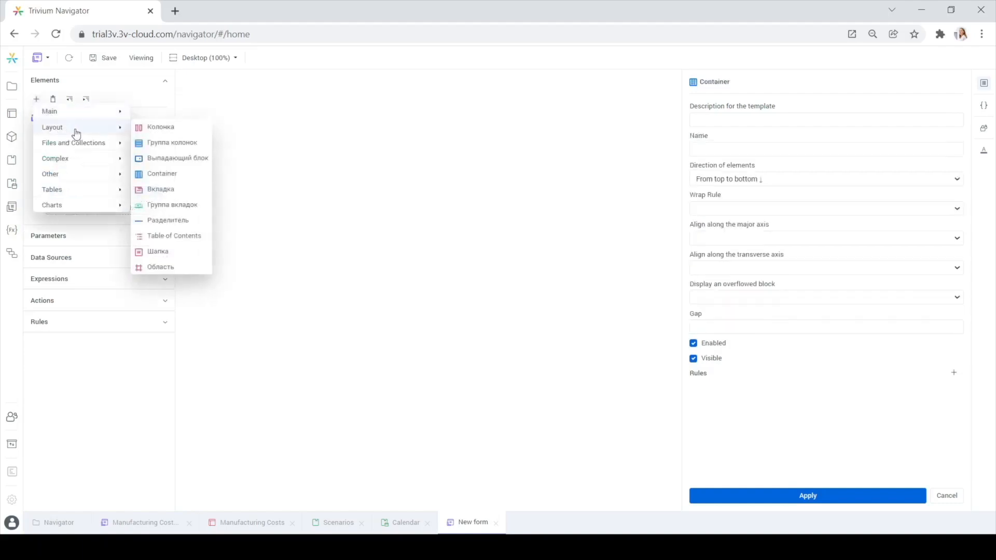
mouse_move(91, 193)
left_click(144, 196)
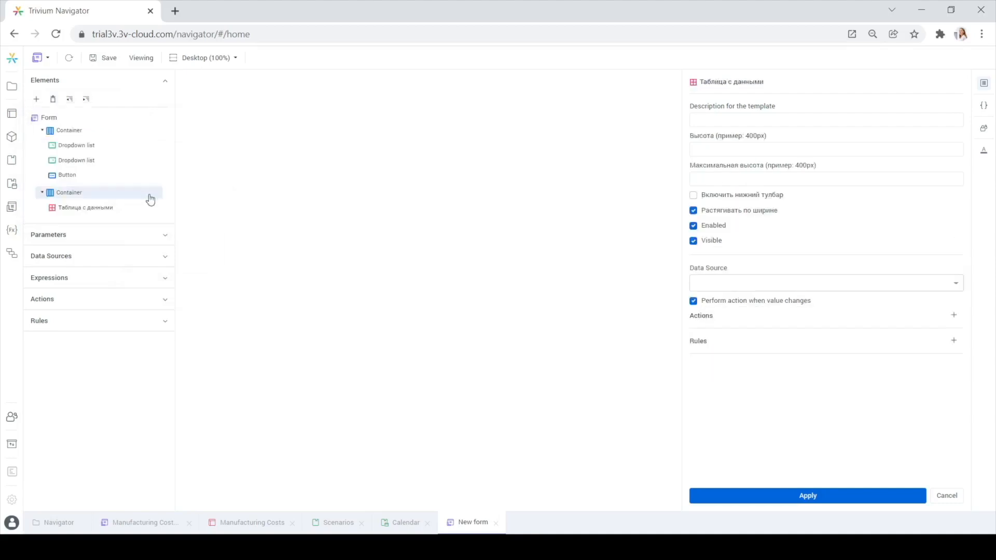
Title the first dropdown list Scenario and the second one Calendar, applying each change
left_click(102, 146)
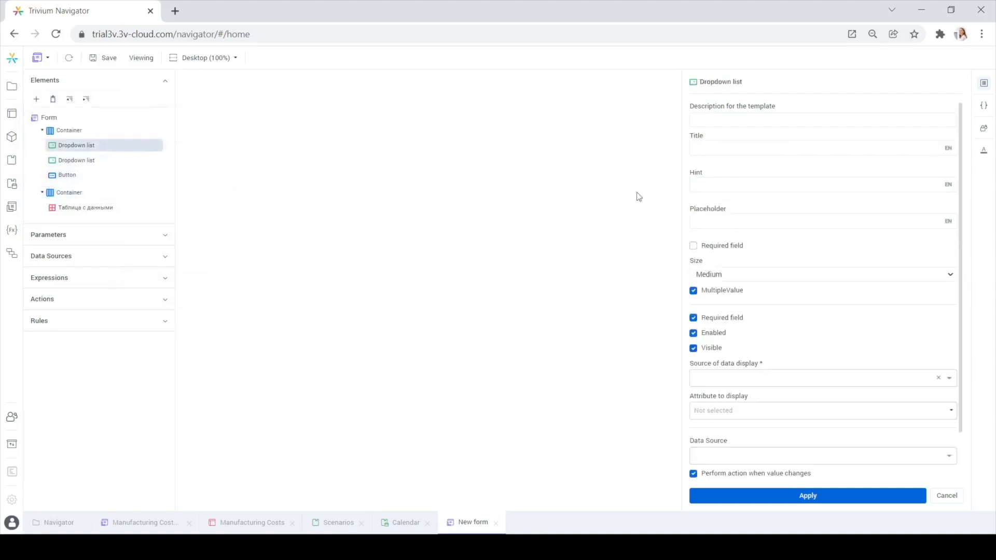
left_click(704, 147)
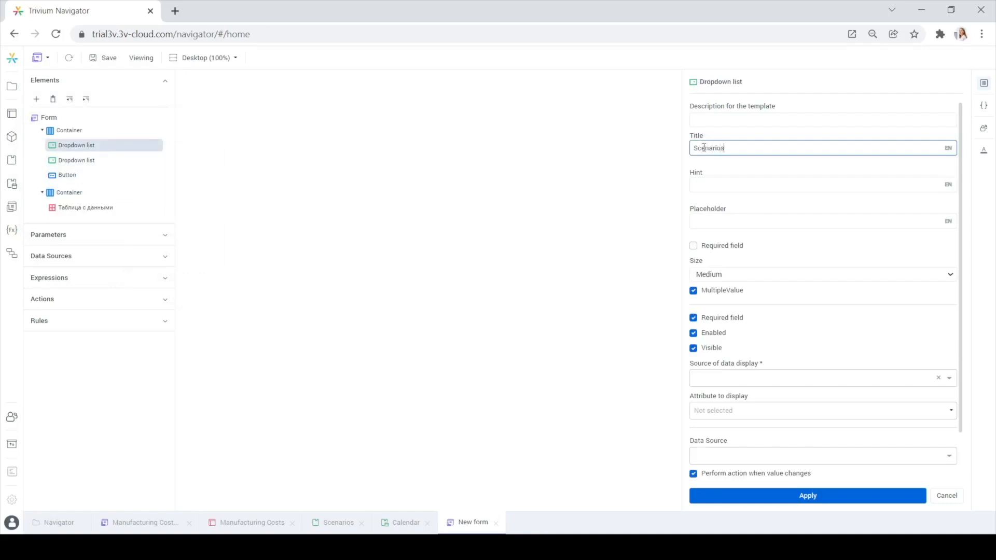
type("Scenario")
left_click(804, 496)
left_click(104, 160)
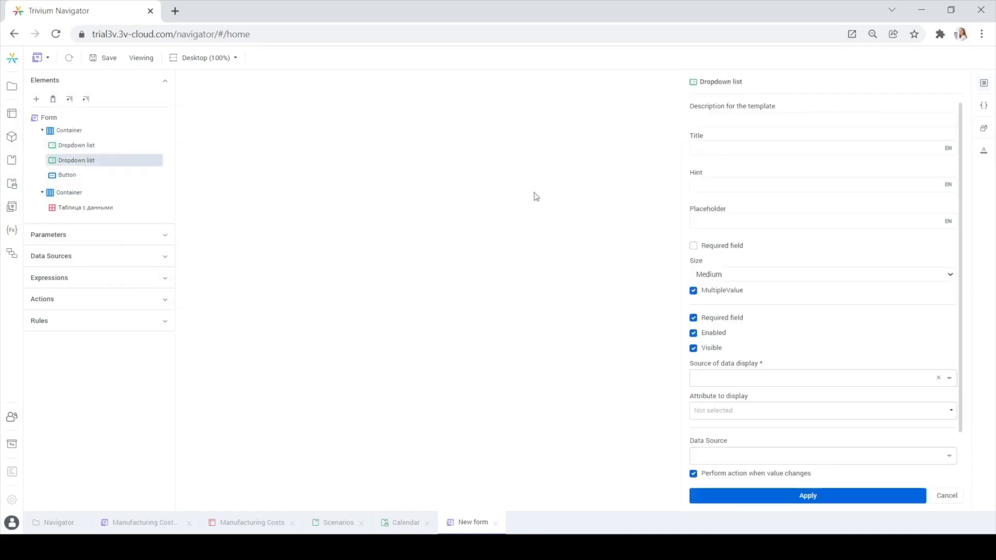
left_click(720, 142)
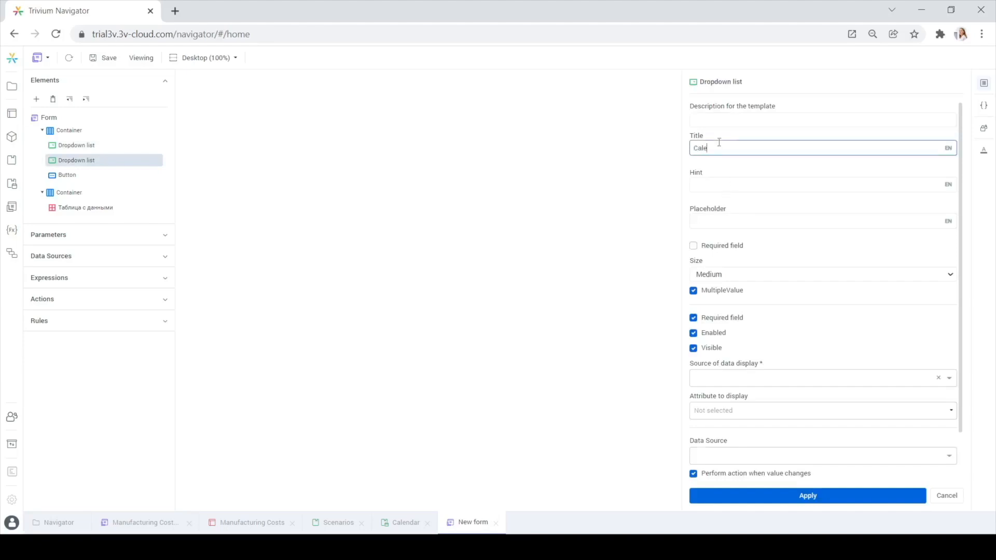
left_click(802, 497)
Title the button Save, apply the change and save the form
left_click(83, 177)
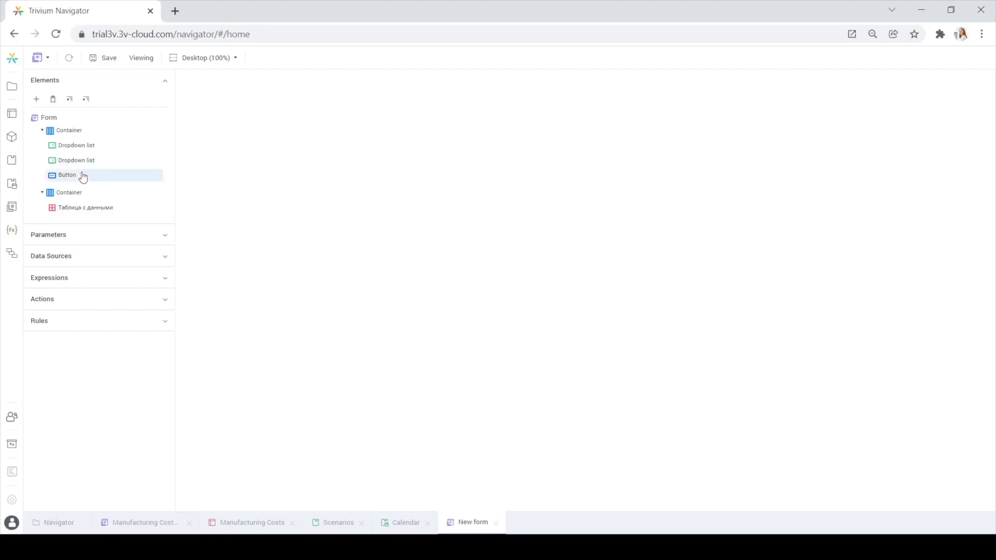
left_click(711, 150)
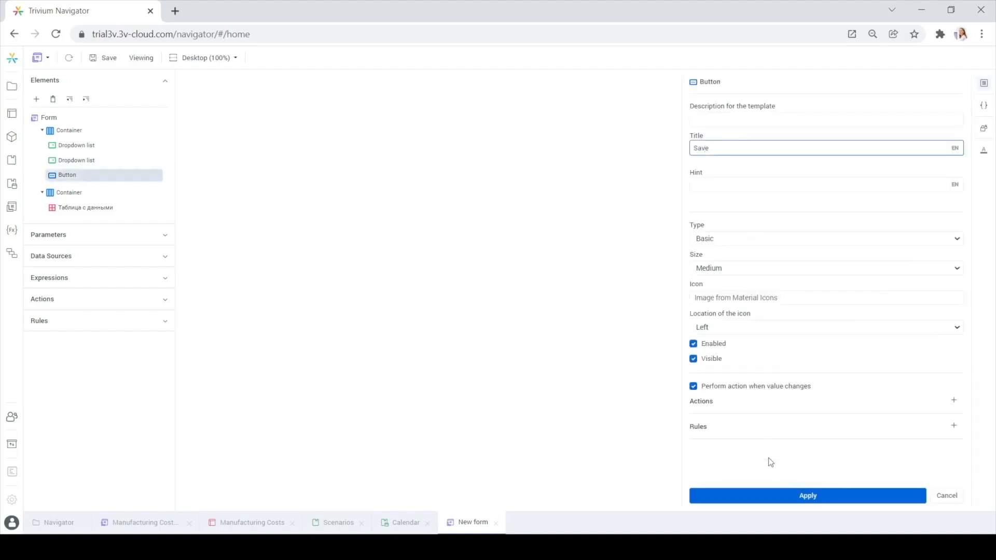
left_click(767, 497)
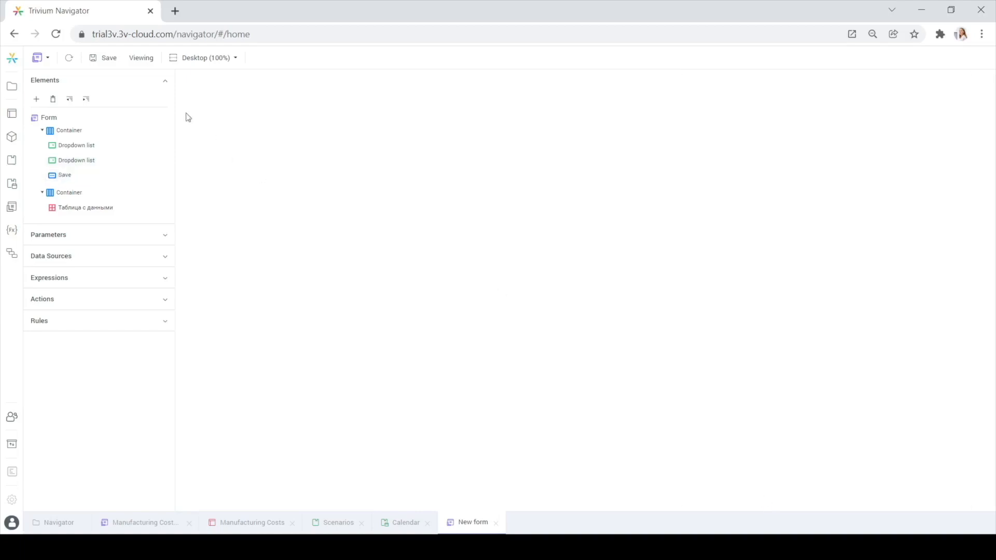
left_click(109, 59)
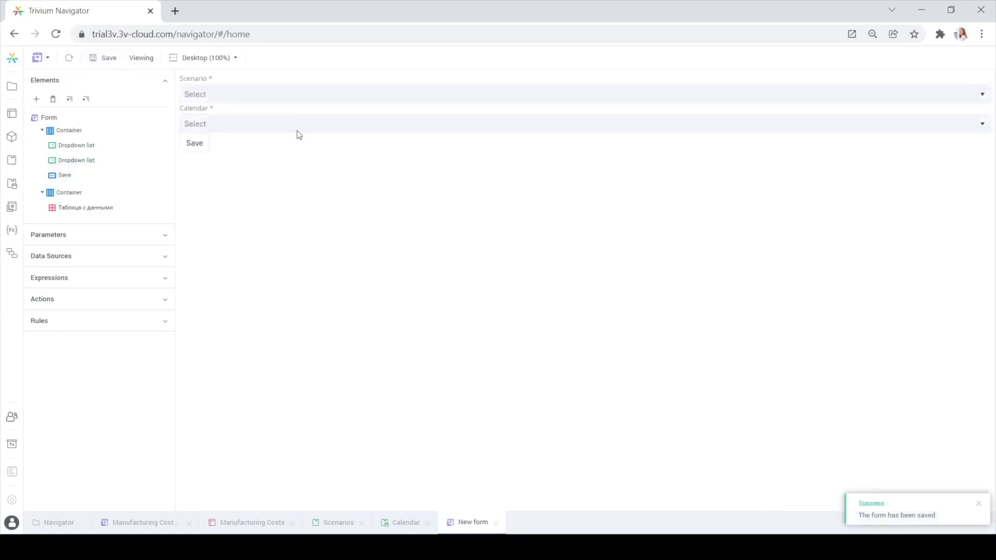
Set the first container's direction to Left to right, transverse alignment to From the end and gap to 10px, and save the form
left_click(82, 133)
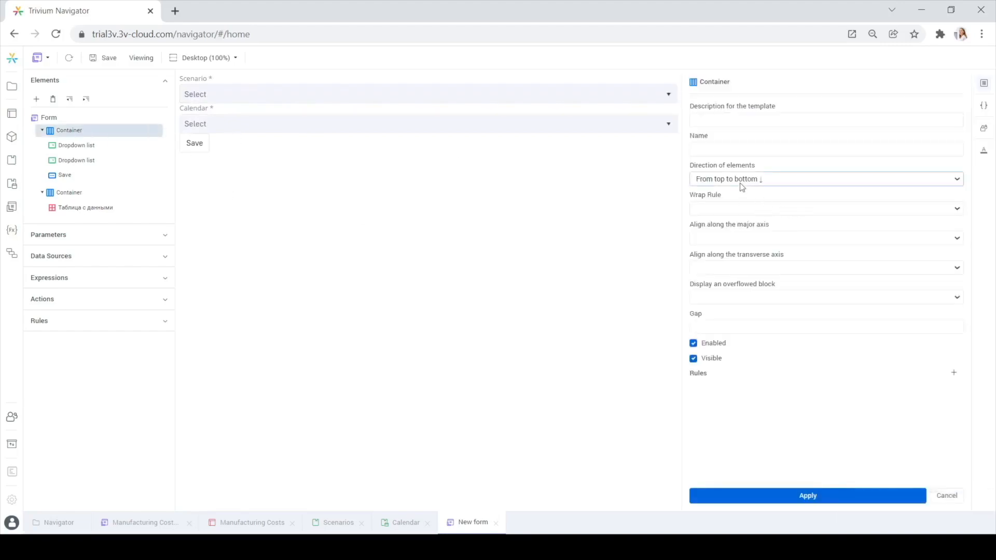
left_click(731, 193)
left_click(738, 267)
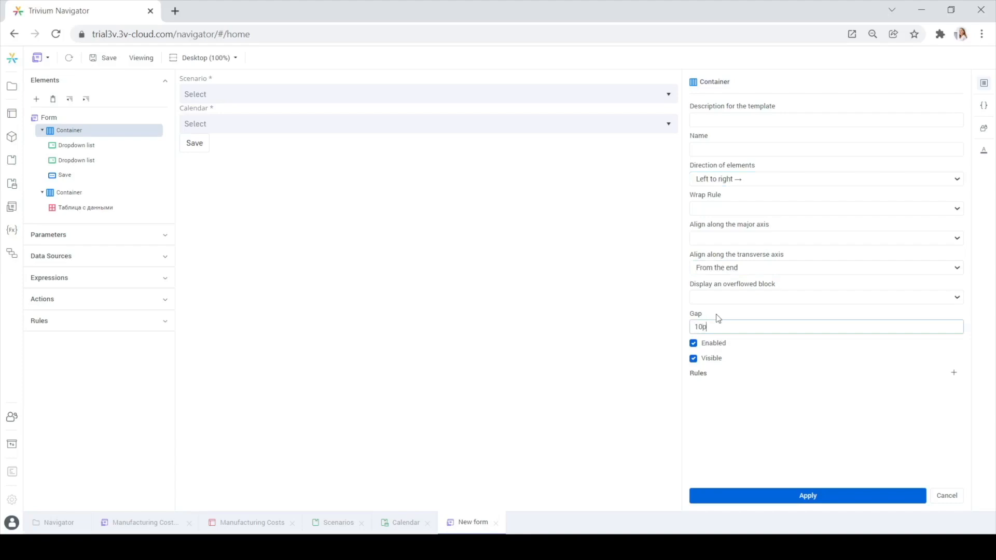
left_click(742, 502)
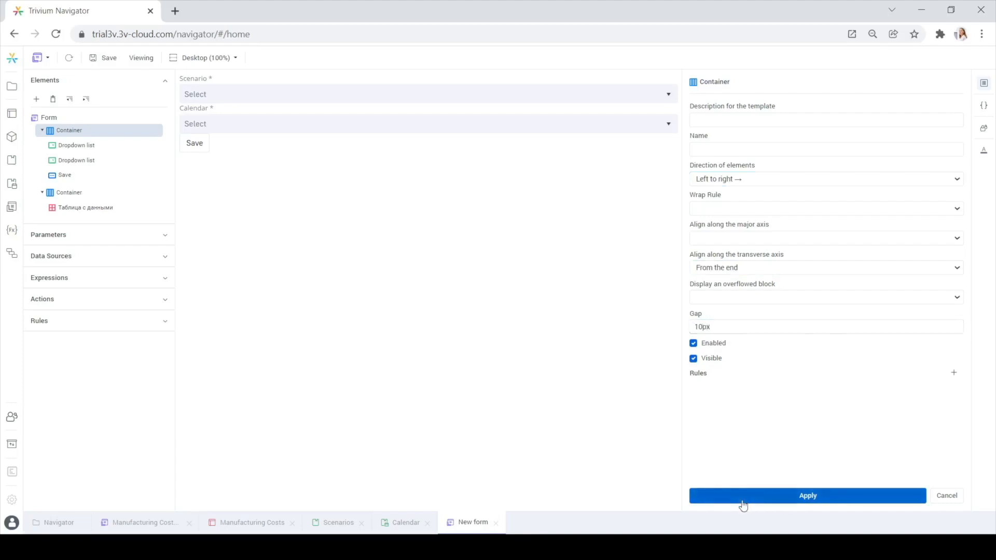
left_click(93, 61)
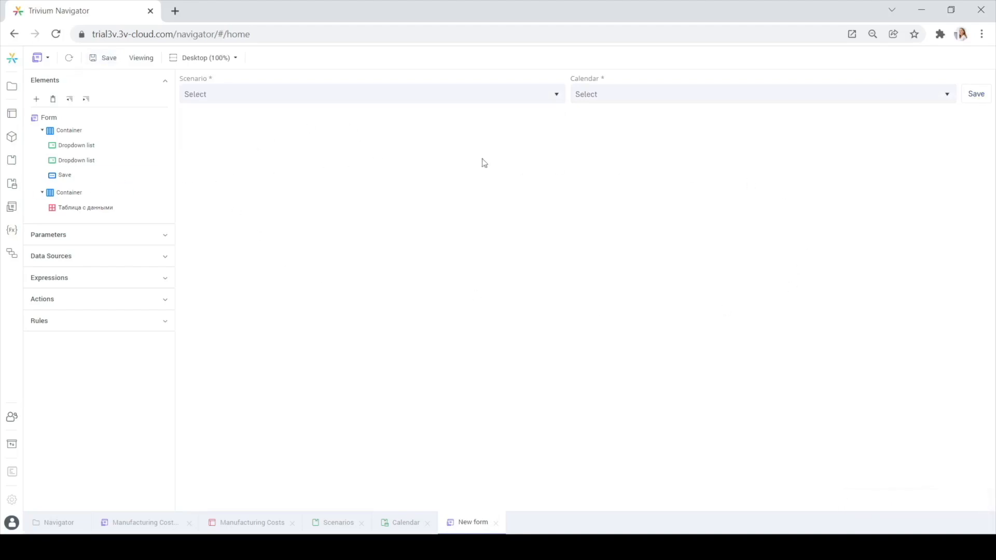
Check the new form's Scenario dropdown for options and view the Scenarios dictionary
left_click(203, 102)
left_click(637, 221)
left_click(326, 528)
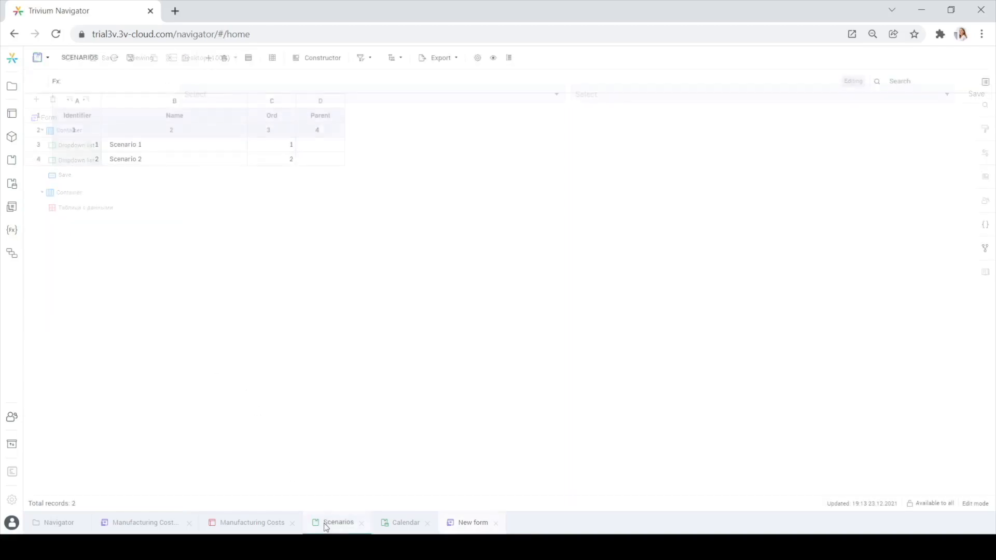
Review the Calendar dictionary, the Manufacturing Costs report and the finished Manufacturing Costs form, and return to the new form
left_click(392, 528)
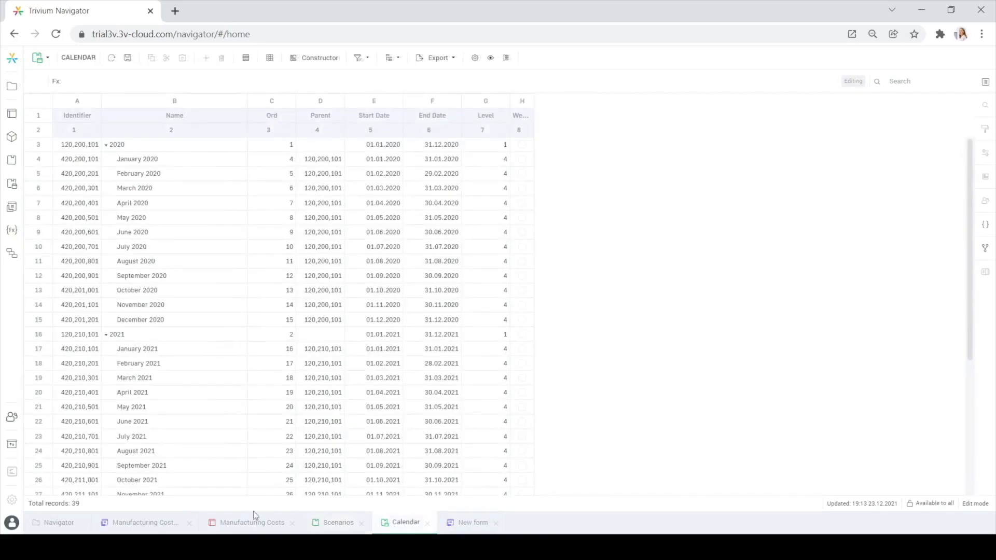
left_click(249, 526)
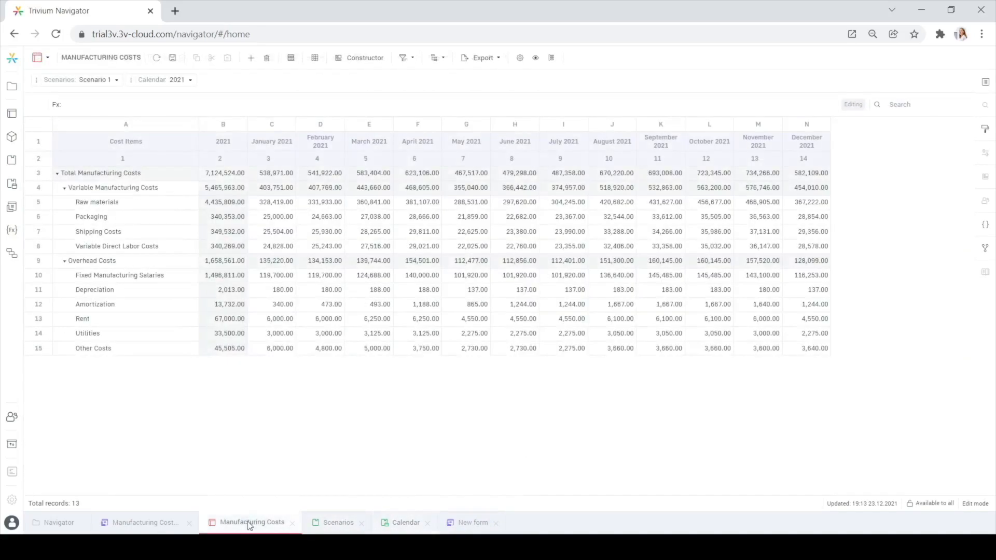
left_click(143, 524)
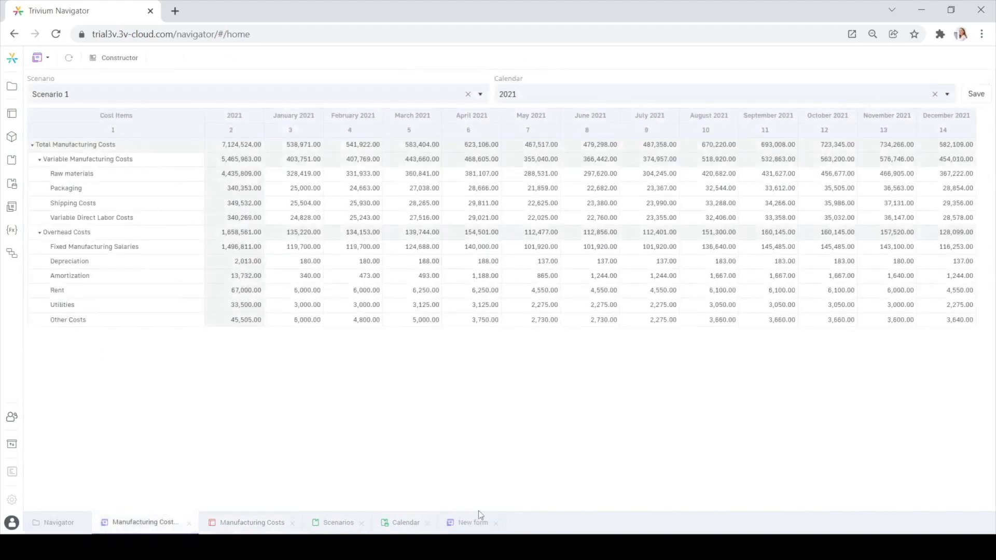
left_click(467, 522)
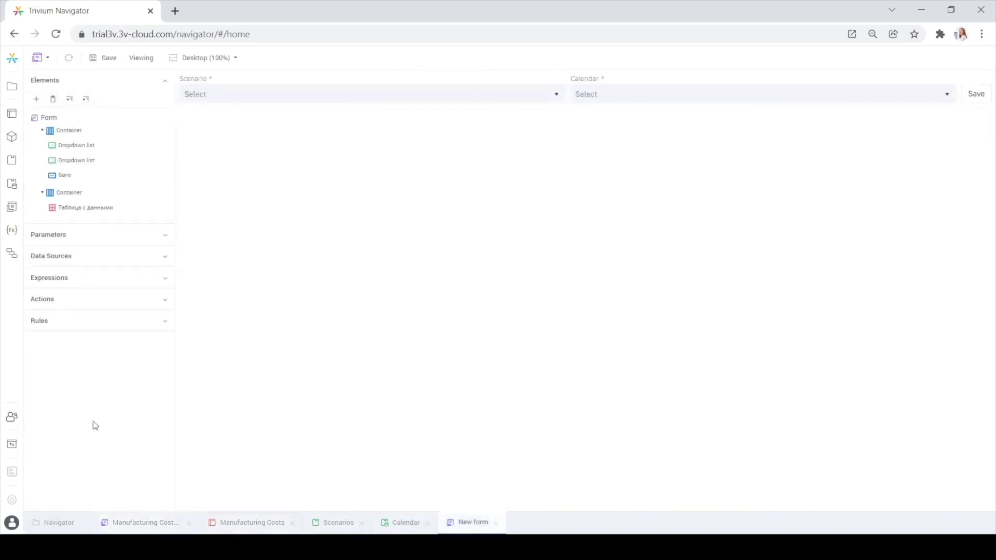
Add two data sources to the form from the Dictionary template, applying each one
left_click(52, 260)
left_click(36, 275)
left_click(340, 401)
left_click(346, 356)
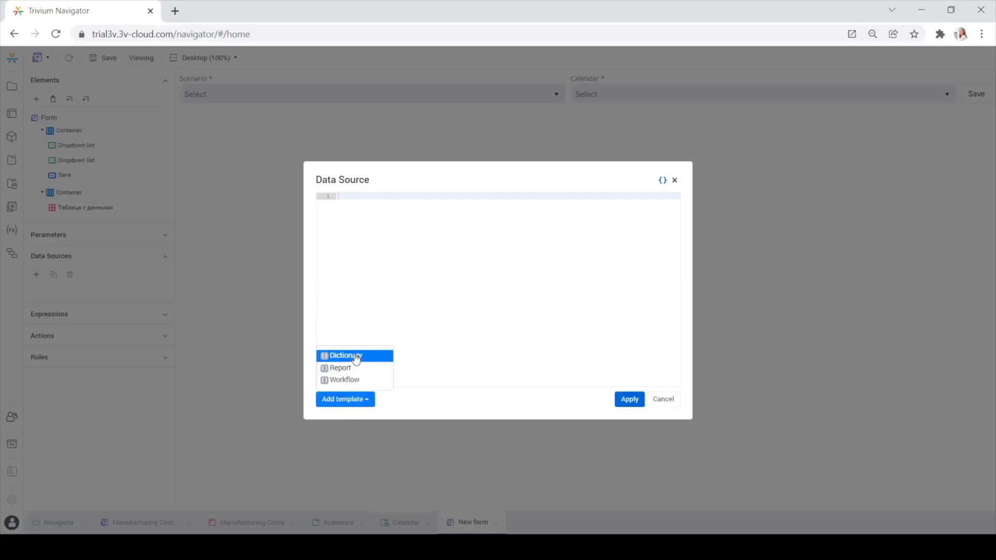
left_click(627, 399)
left_click(36, 274)
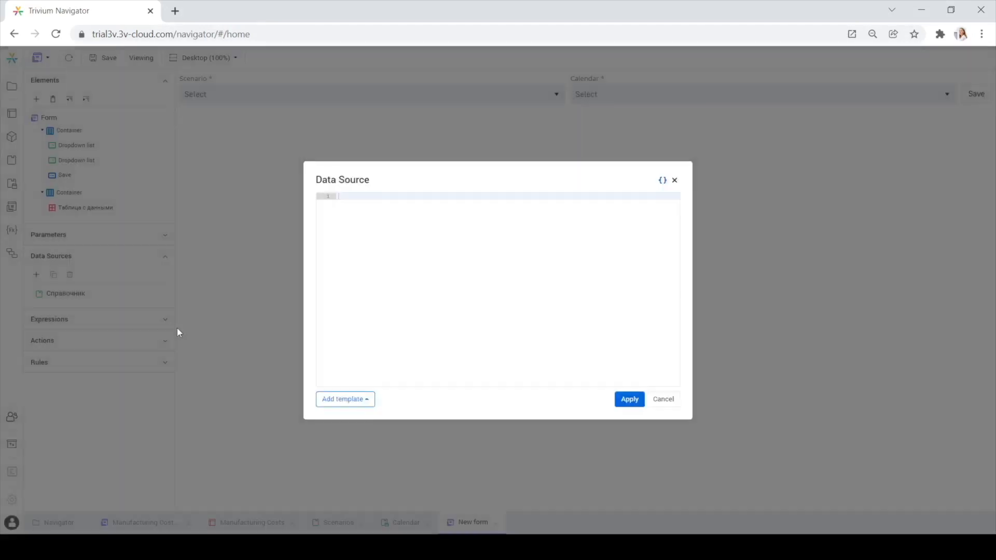
left_click(360, 400)
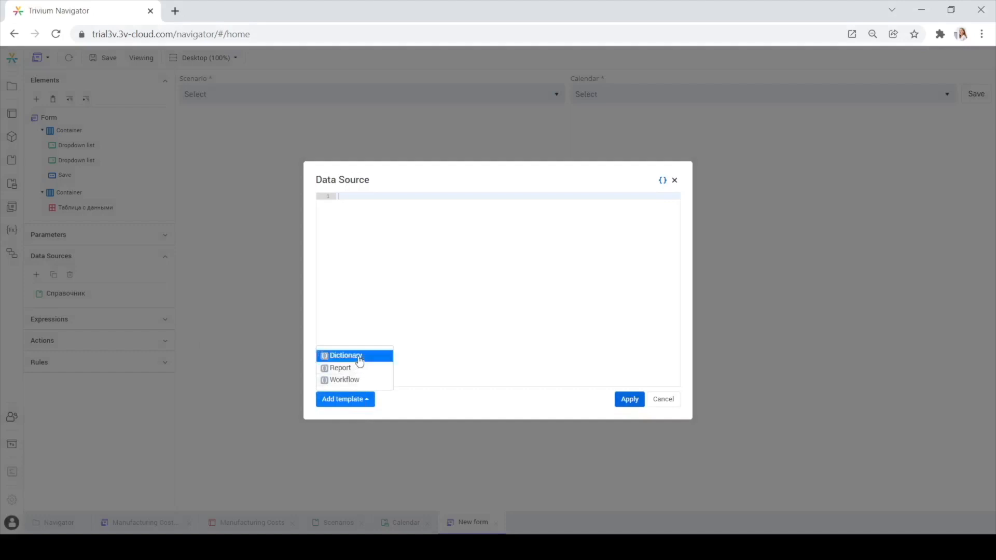
left_click(342, 354)
left_click(641, 399)
Add a third data source to the form from the Report template and apply it
left_click(36, 274)
left_click(346, 401)
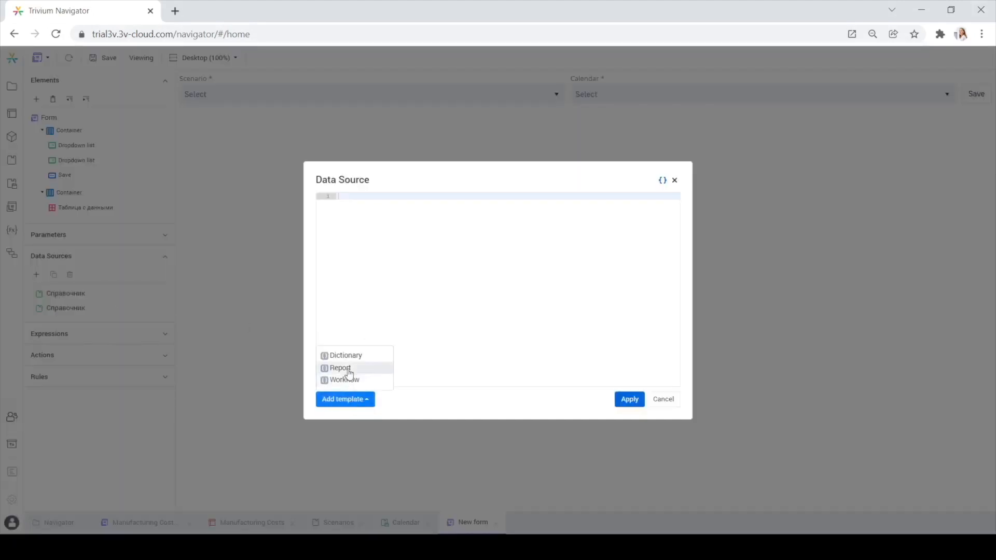
left_click(347, 367)
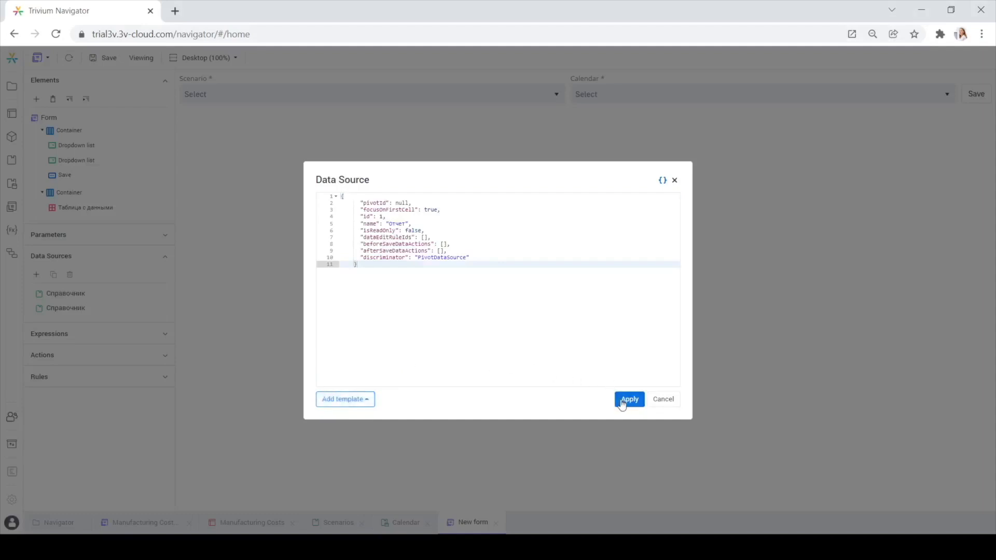
left_click(624, 402)
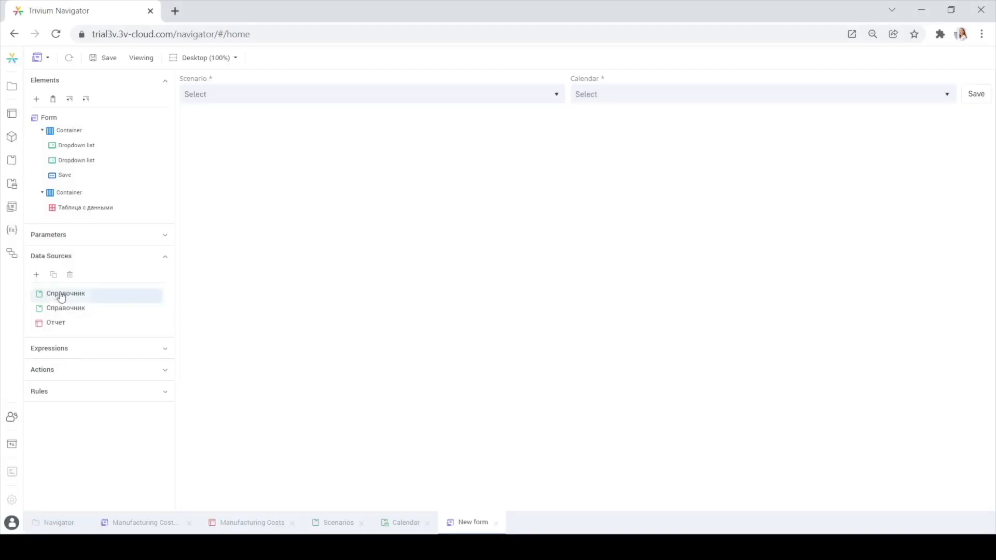
Look up the Scenarios dictionary's identifier in its properties and return to the new form
left_click(333, 524)
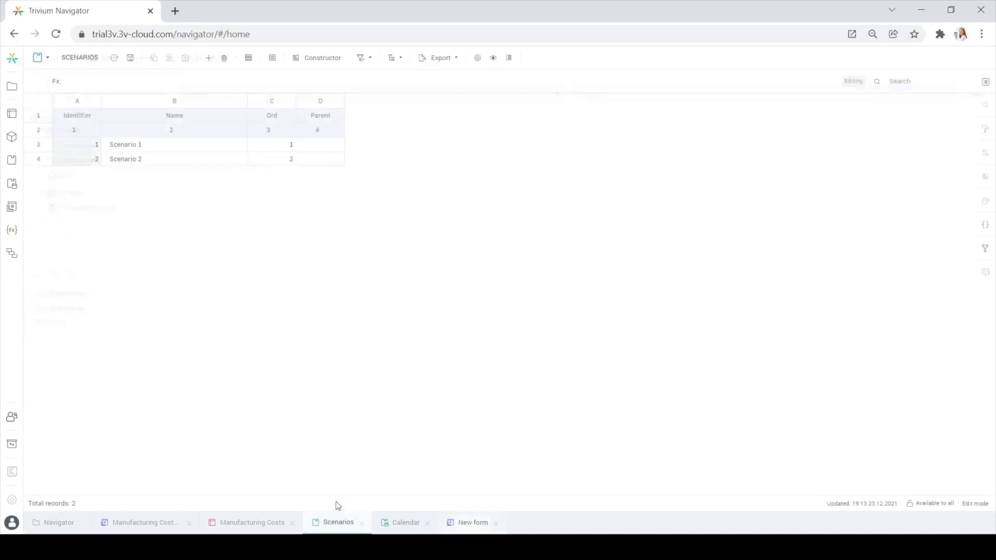
left_click(987, 86)
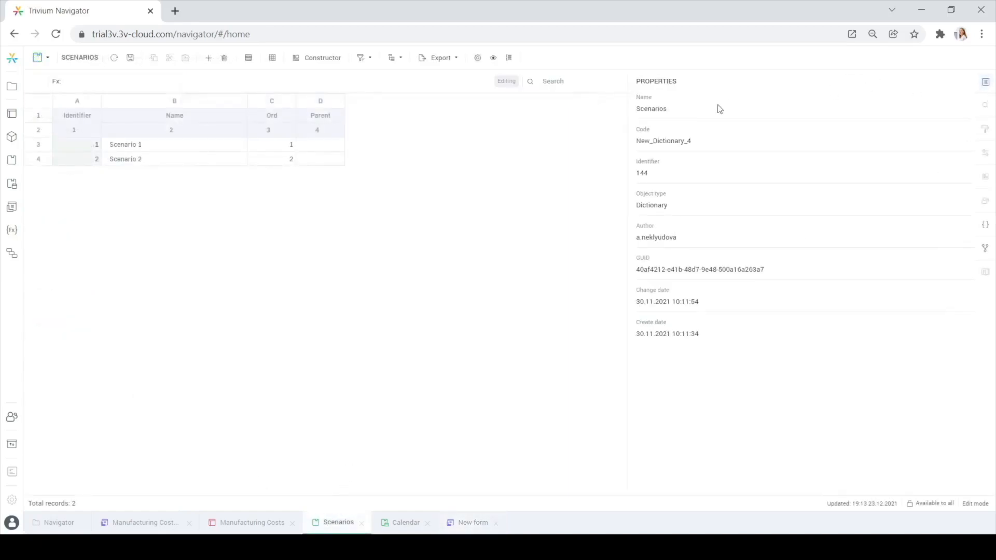
double_click(645, 174)
left_click(457, 523)
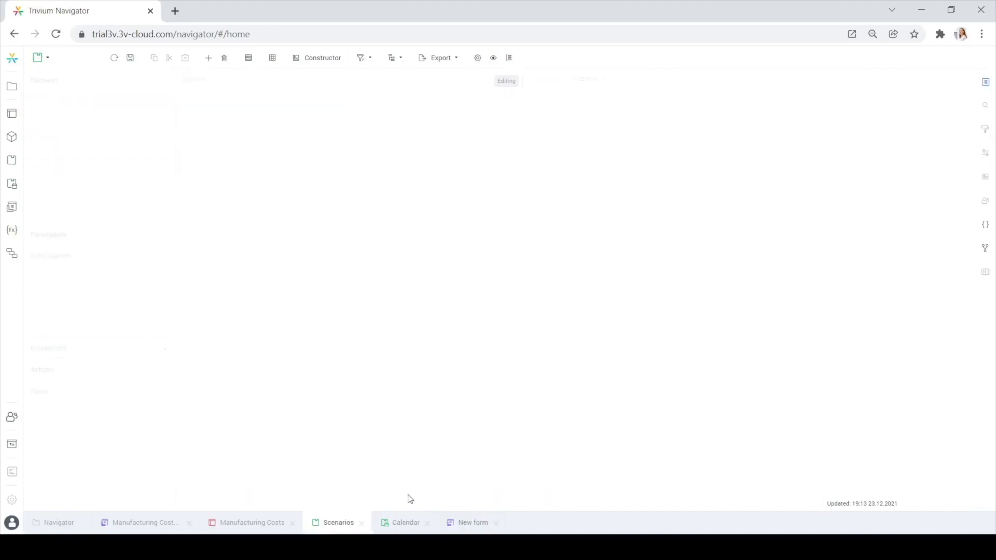
Name the first dictionary data source Scenarios and set its dictionaryId to 144
double_click(64, 295)
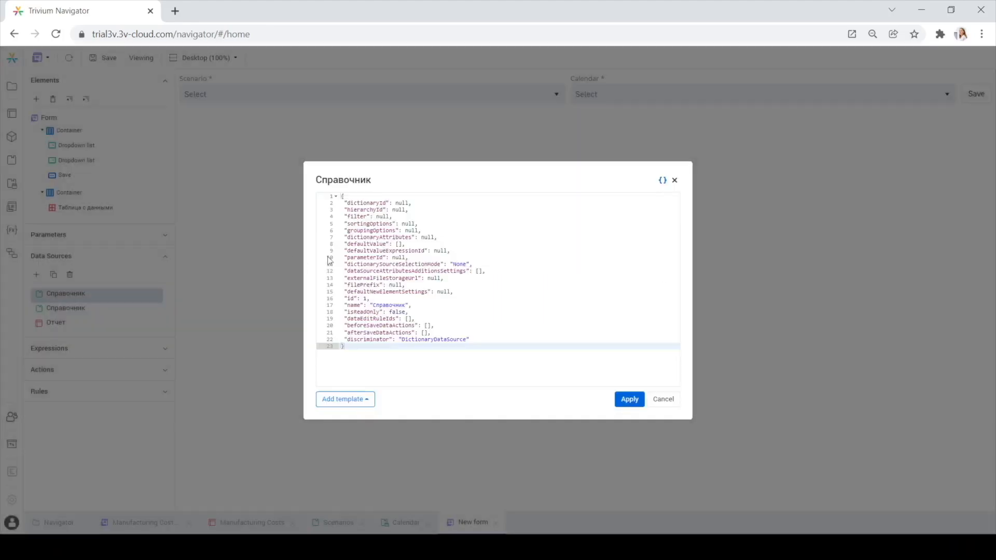
double_click(388, 305)
type("s")
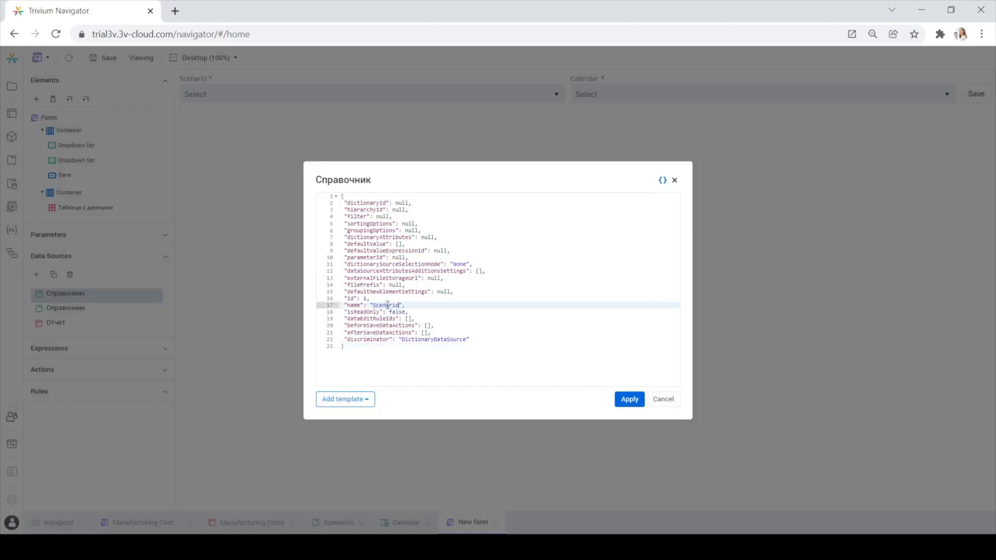
double_click(400, 202)
type("144")
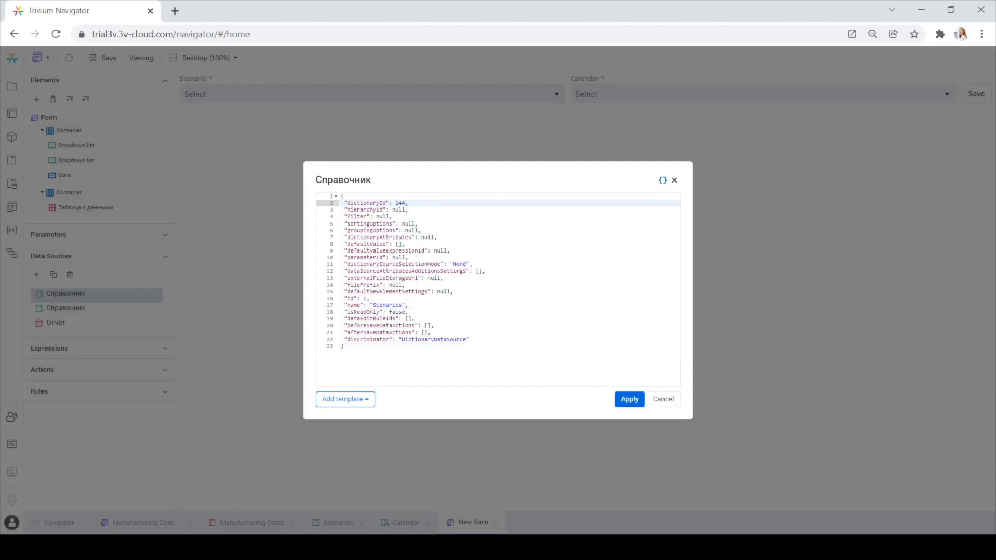
Set the Scenarios data source's dictionarySourceSelectionMode to DefaultValue and apply the changes
double_click(397, 265)
double_click(460, 265)
type("DefaultValu")
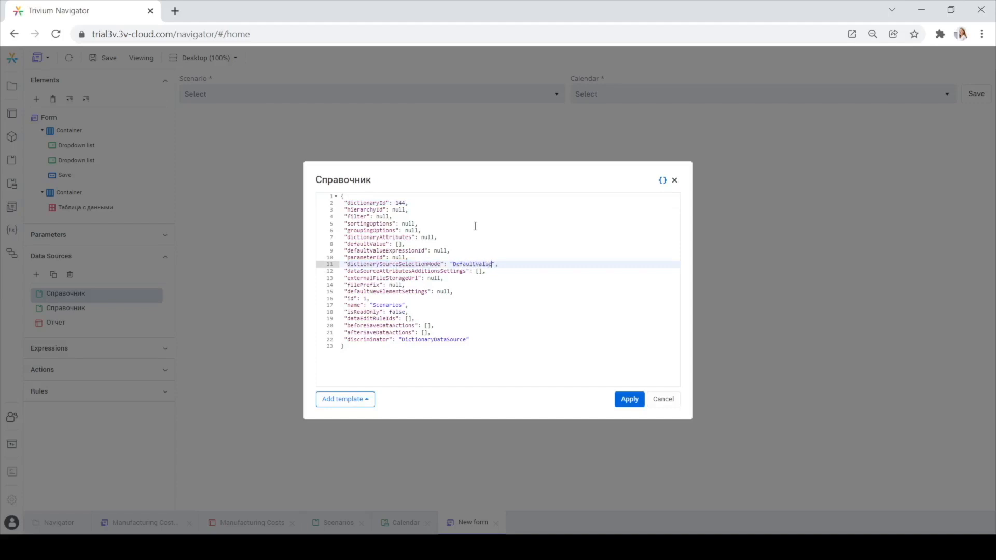
double_click(365, 250)
double_click(368, 244)
left_click(399, 244)
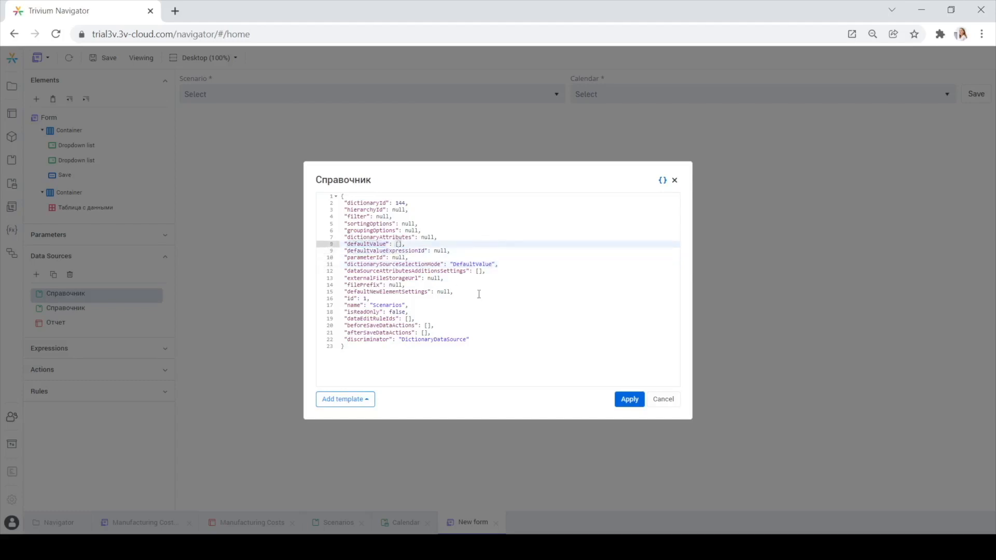
left_click(628, 400)
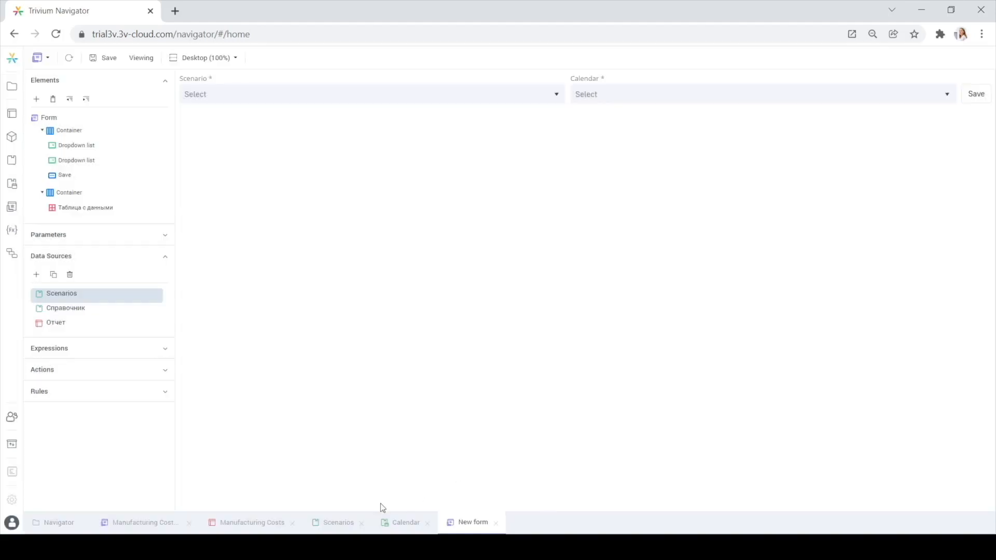
Check the Scenario 1 entry in the Scenarios dictionary and look up the Calendar dictionary's identifier in its properties
left_click(327, 523)
left_click(144, 150)
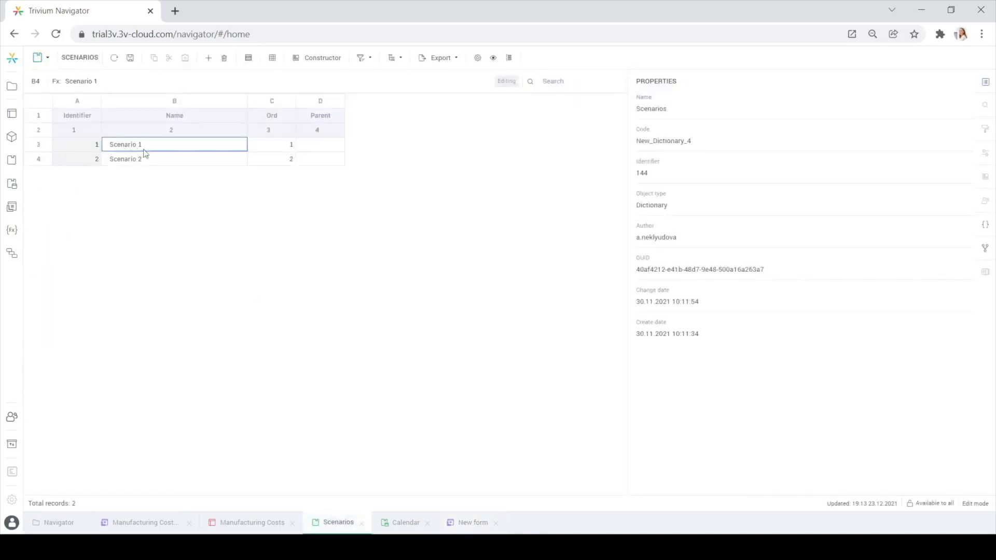
left_click(403, 525)
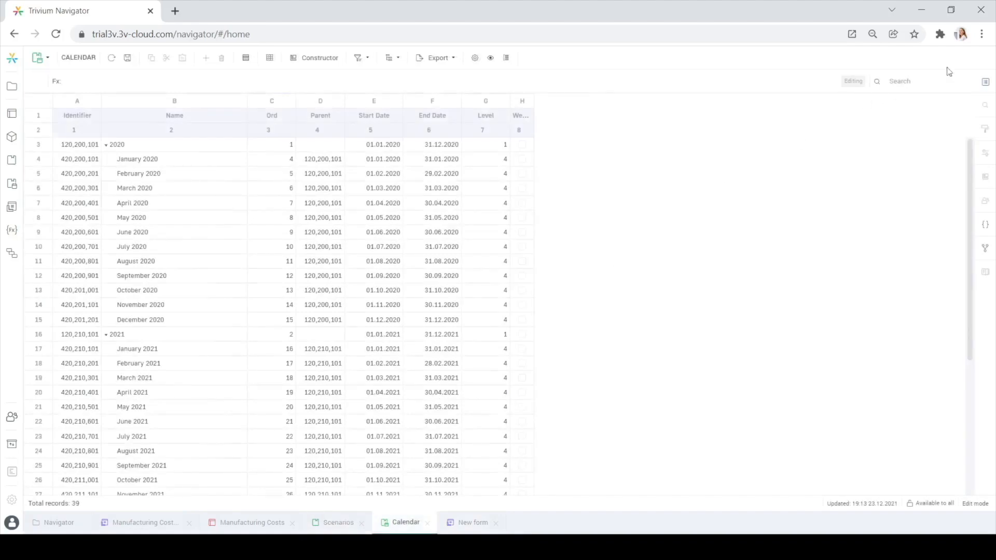
left_click(983, 82)
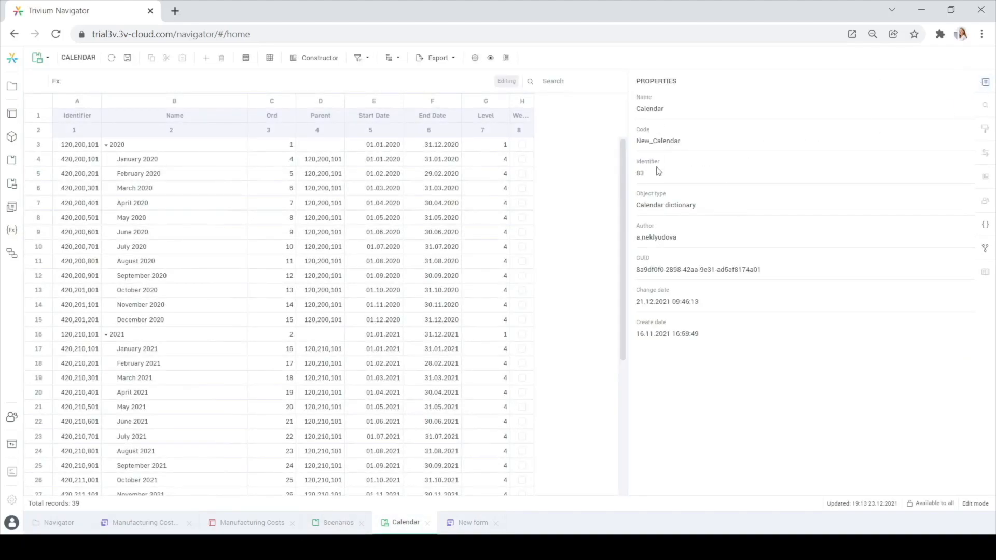
left_click_drag(646, 173, 627, 172)
left_click(641, 173)
Copy the identifier of the 2021 entry in the Calendar dictionary and return to the new form
left_click(72, 338)
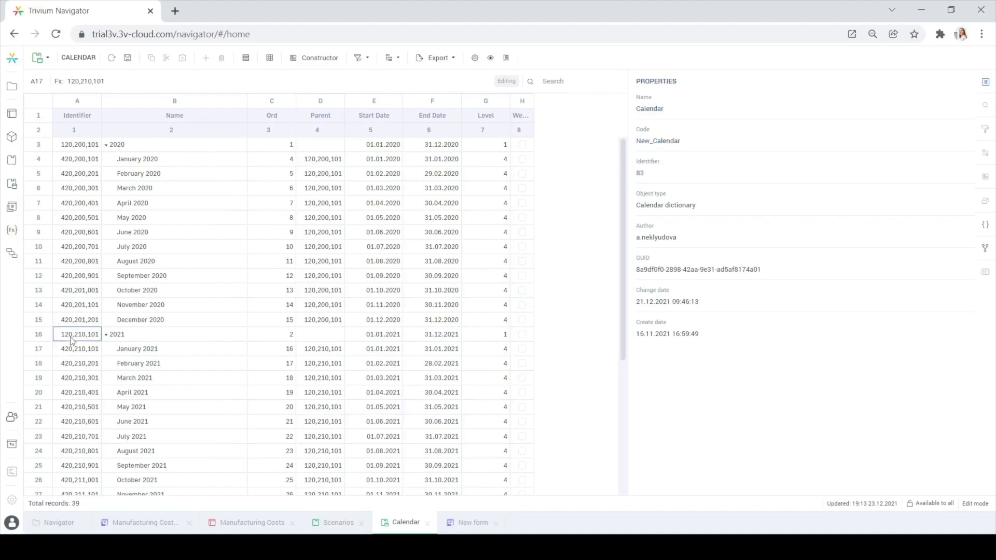
key("ctrl+c")
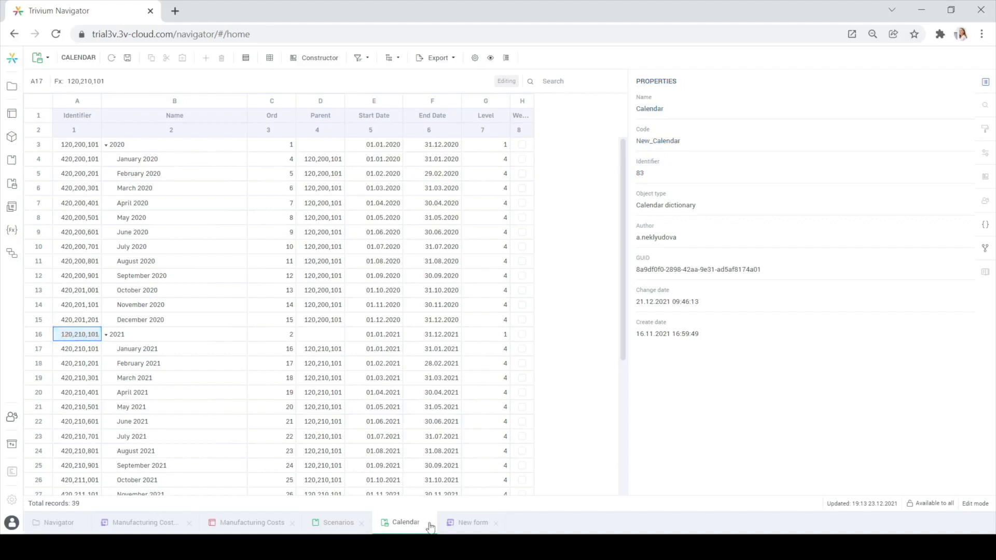
left_click(448, 525)
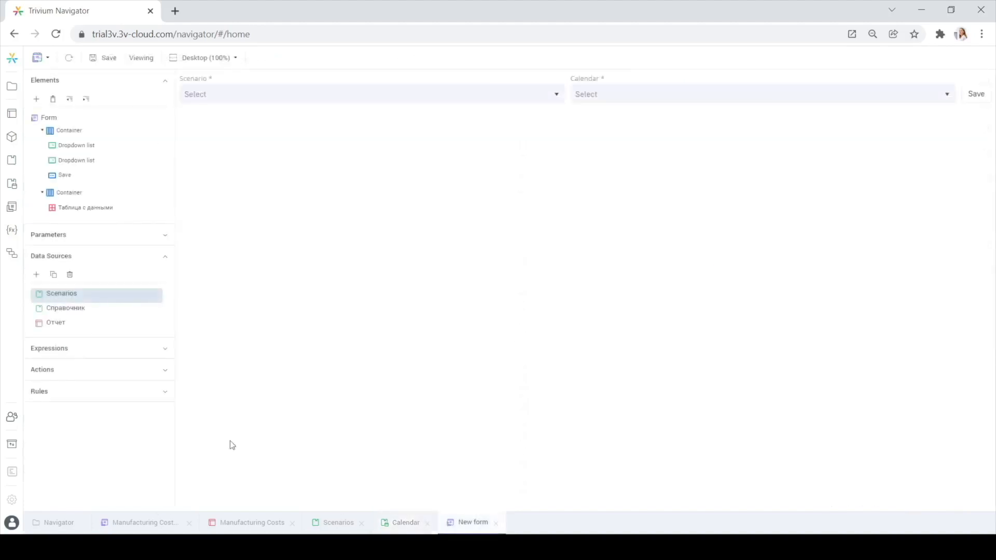
Name the second dictionary data source Calendar and set its dictionaryId to 83
double_click(62, 309)
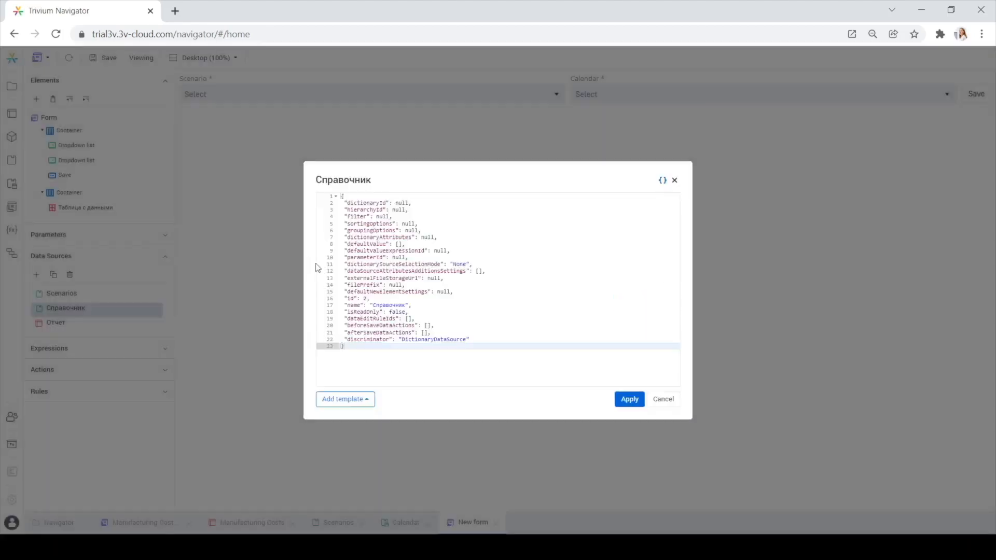
double_click(378, 306)
type("С")
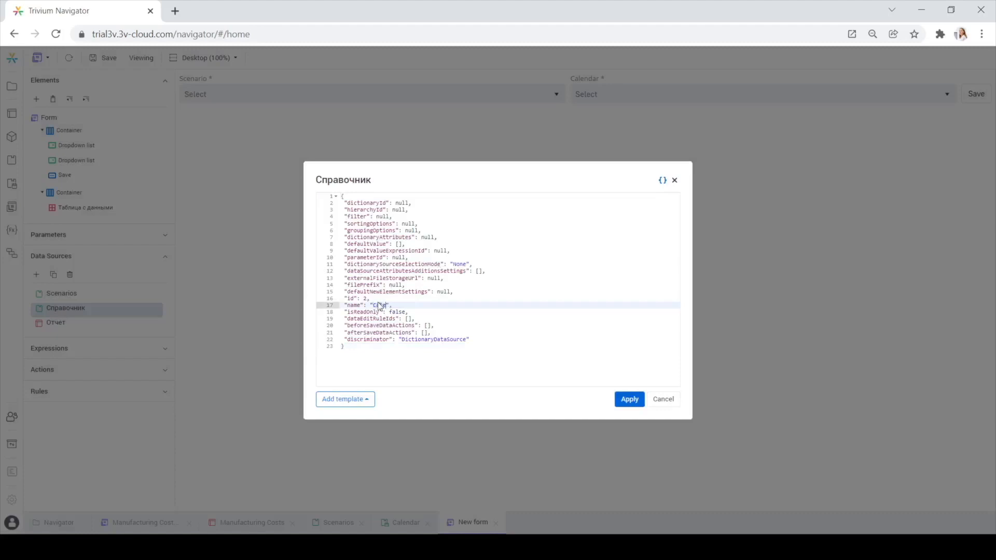
double_click(404, 202)
left_click(403, 199)
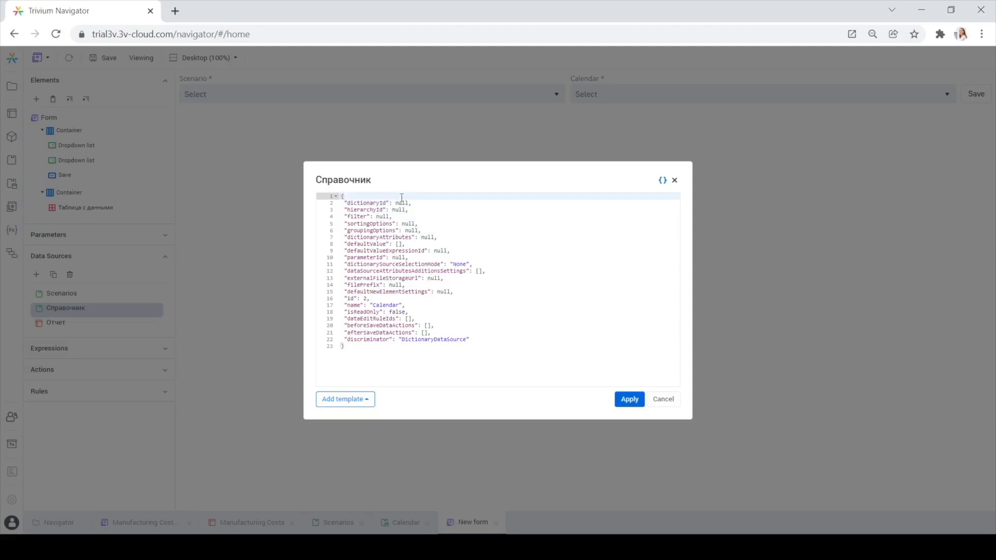
key("ctrl+a")
double_click(401, 202)
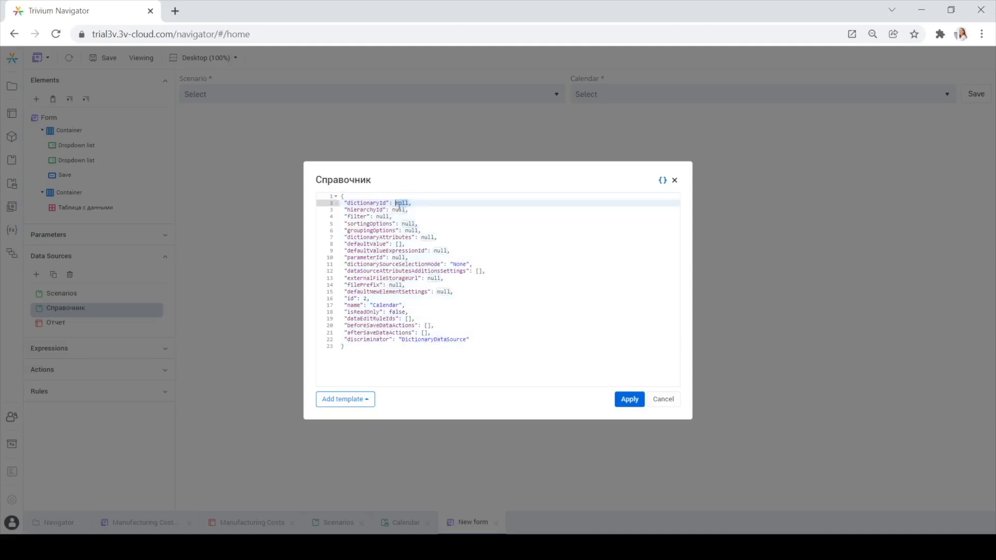
type("88")
Set the Calendar data source's defaultValue to 120210101, replace its dictionarySourceSelectionMode value and apply the changes
left_click(400, 245)
key("ctrl+v")
left_click(465, 265)
double_click(458, 265)
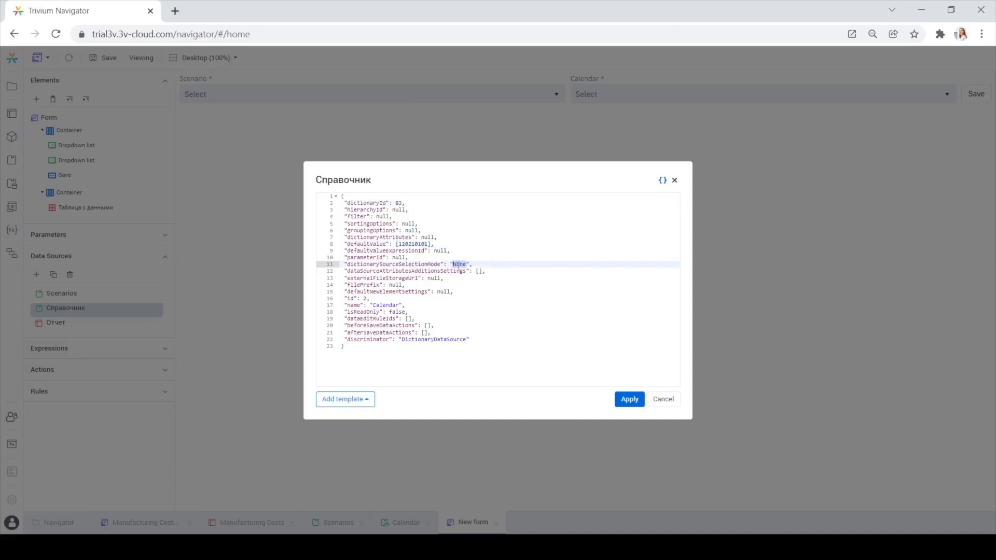
type("Da")
left_click(629, 399)
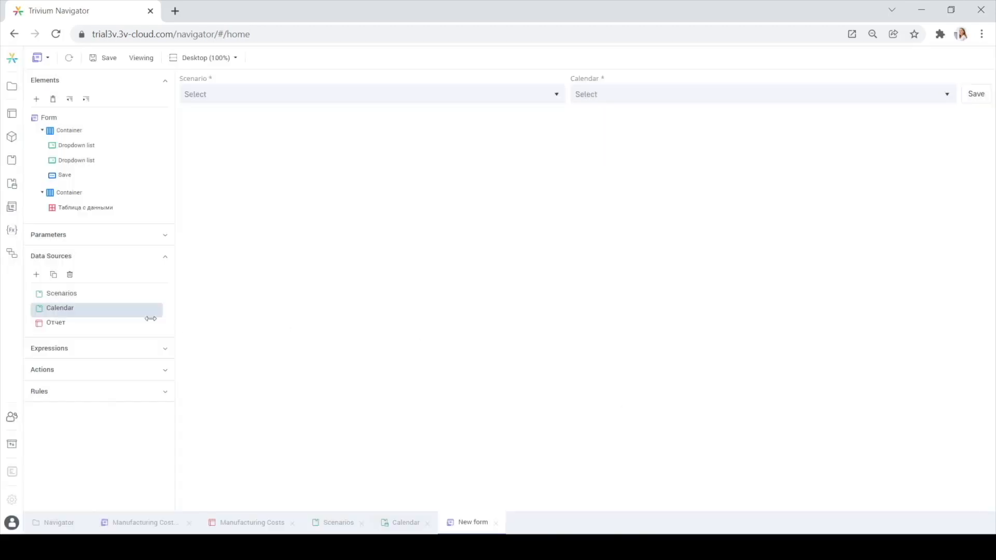
Copy the Manufacturing Costs report's name from its properties and check its identifier
left_click(253, 523)
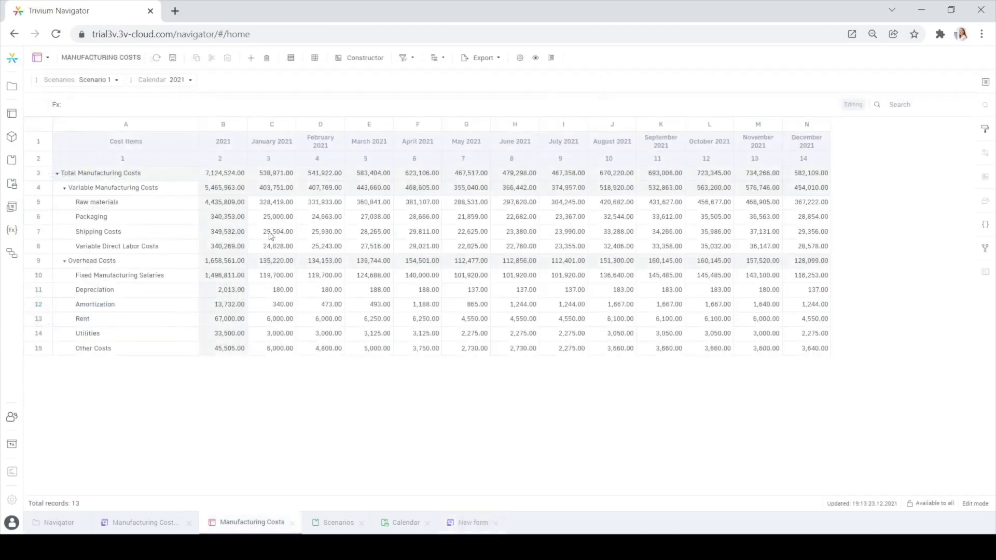
left_click(986, 82)
left_click_drag(705, 111, 634, 117)
left_click(648, 107)
triple_click(647, 107)
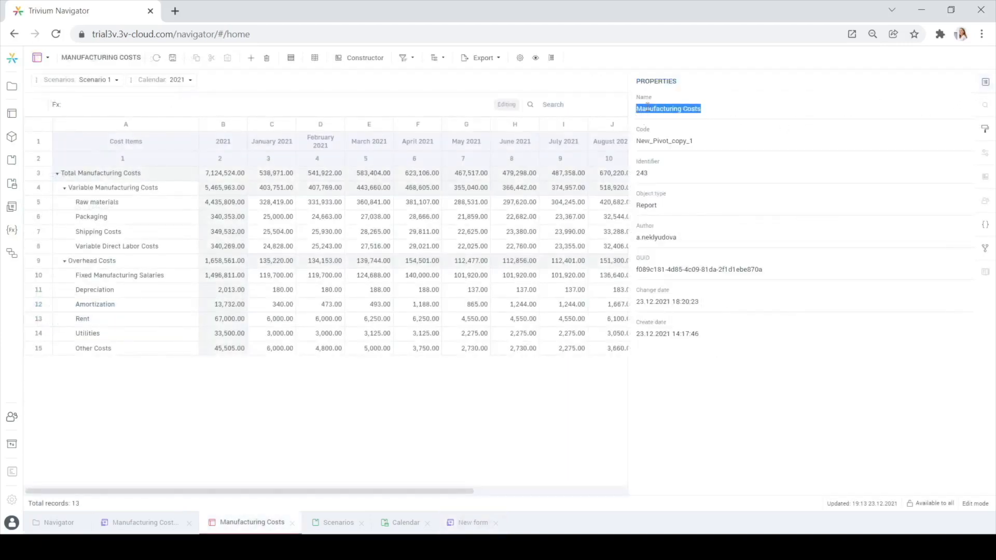
left_click(643, 176)
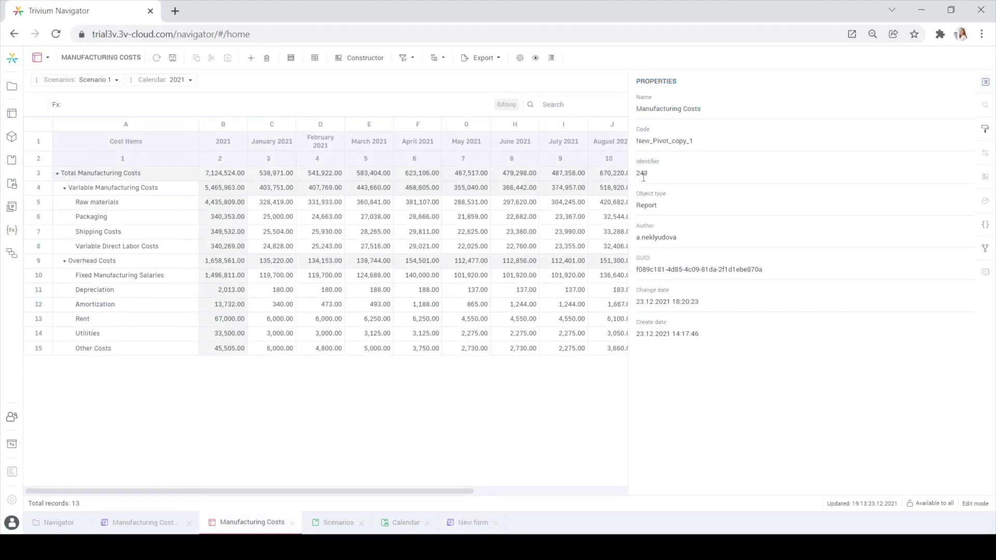
Return to the new form and name the report data source Manufacturing Costs
left_click(468, 524)
double_click(73, 326)
left_click(388, 220)
double_click(387, 220)
key("ctrl+v")
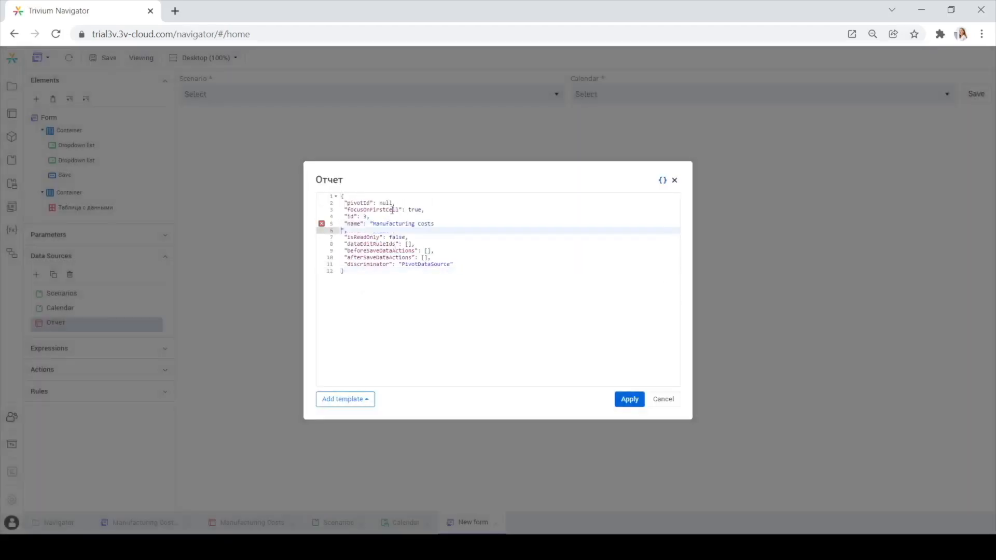
key("BackSpace")
Set the report data source's pivotId to 243, apply the changes and save the form
double_click(385, 203)
type("2")
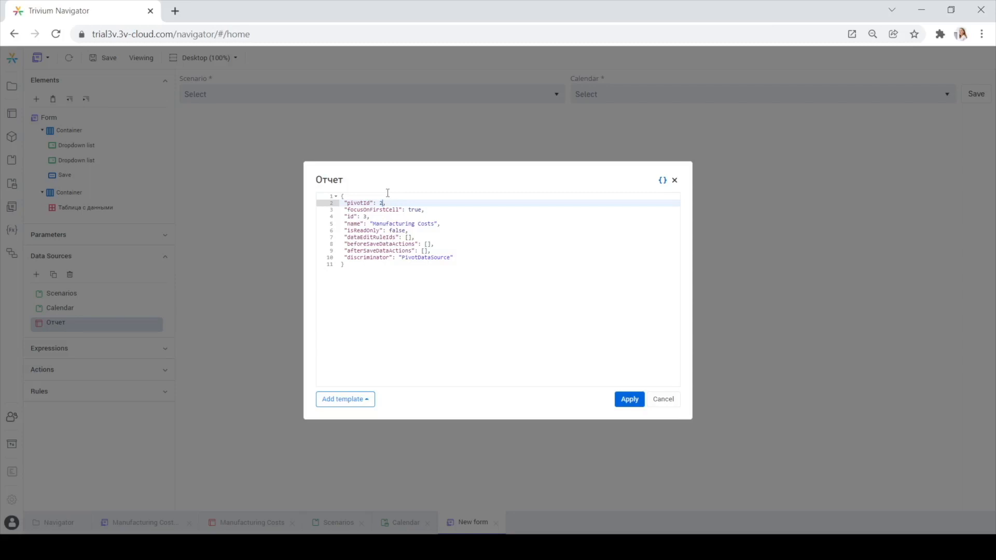
type("43")
left_click(626, 401)
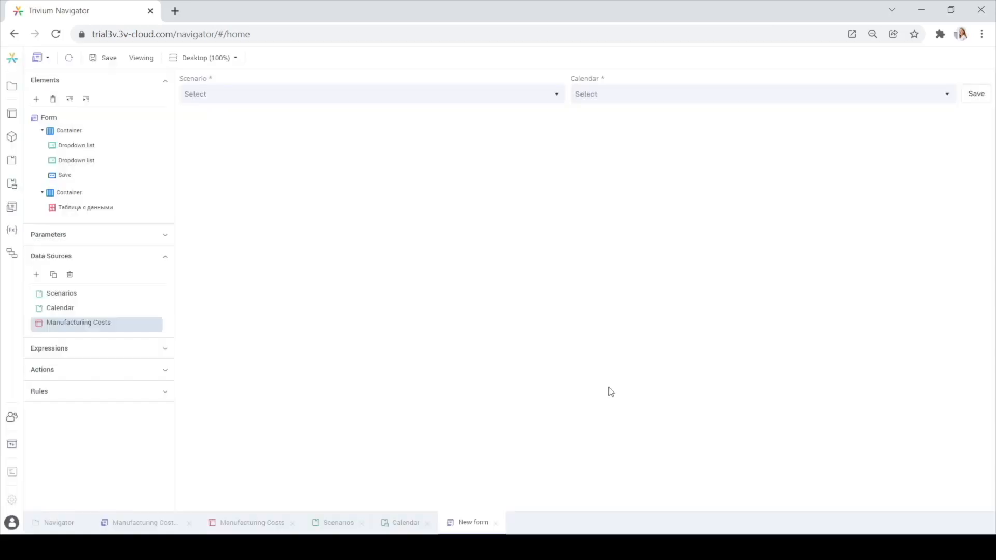
left_click(105, 58)
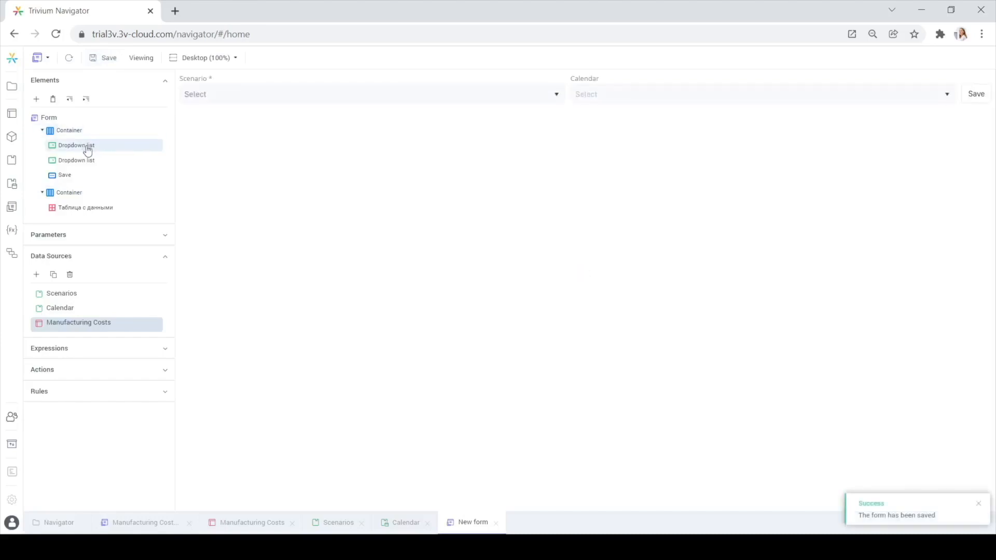
Set the Scenario dropdown list's source of data display to Scenarios and its attribute to display to Name
left_click(89, 148)
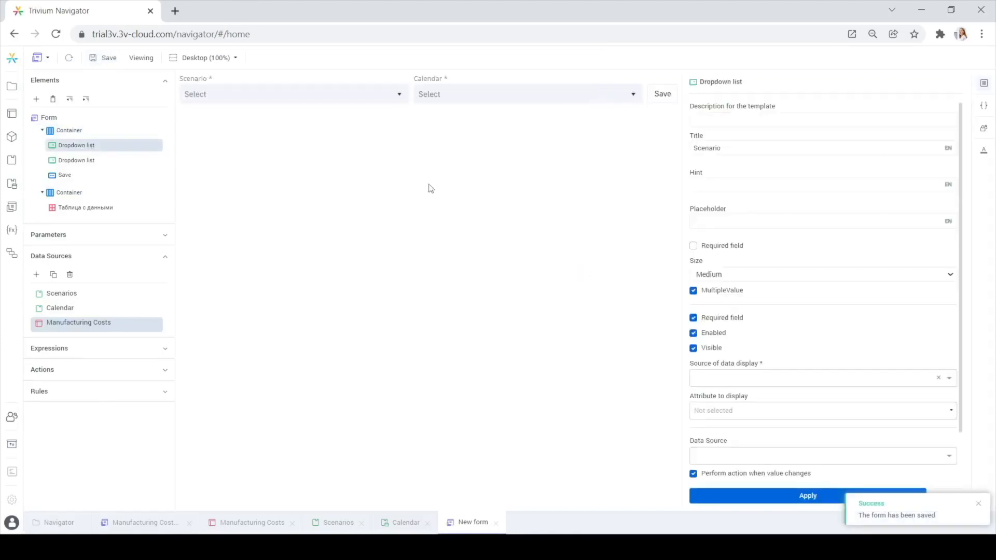
left_click(744, 378)
left_click(728, 422)
left_click(727, 411)
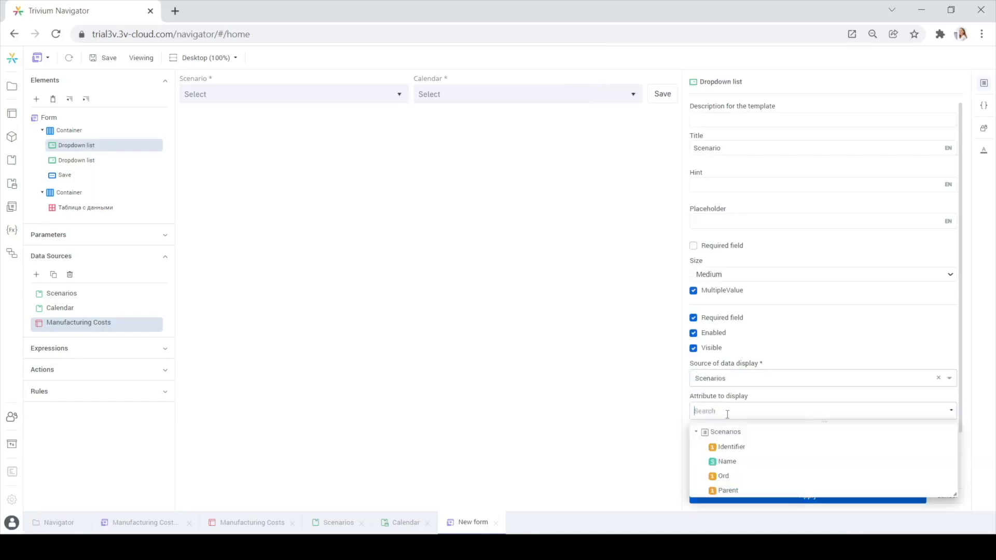
left_click(732, 461)
Turn off MultipleValue and the enabled Required field option for the Scenario dropdown list and apply the settings
left_click(720, 292)
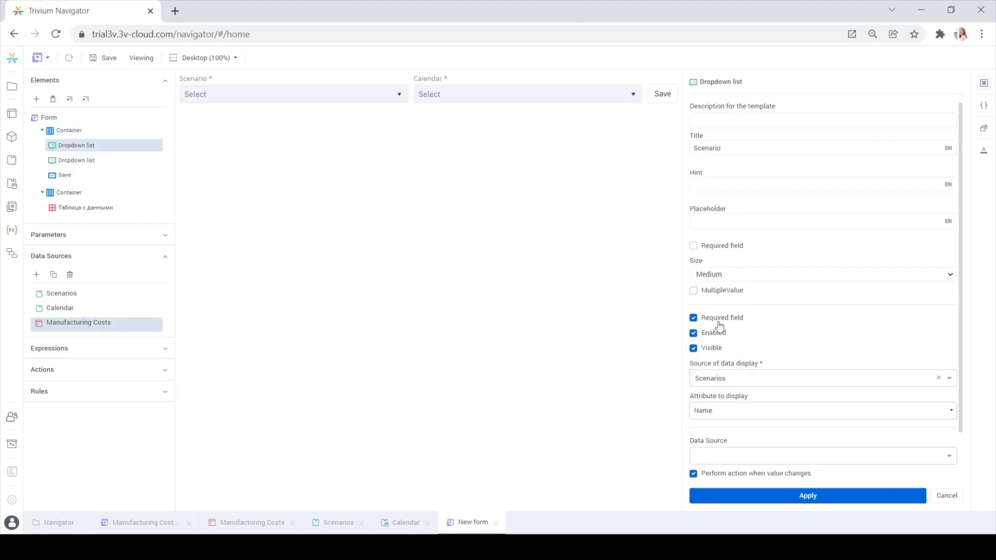
left_click(721, 318)
scroll(737, 405, "down", 2)
left_click(734, 494)
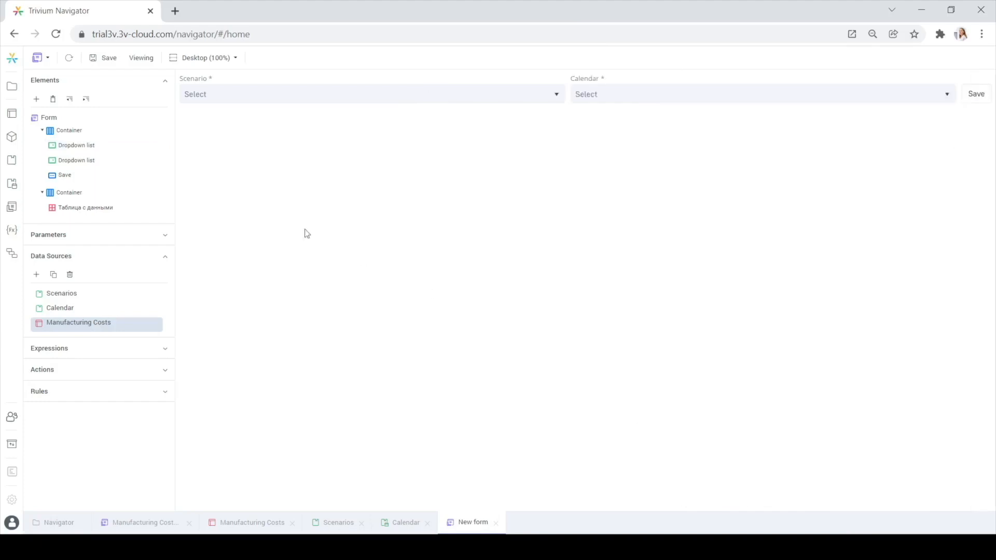
Set the Calendar dropdown list's display source to Calendar with attribute Name, turn off its enabled Required field option and apply
left_click(97, 161)
left_click(734, 383)
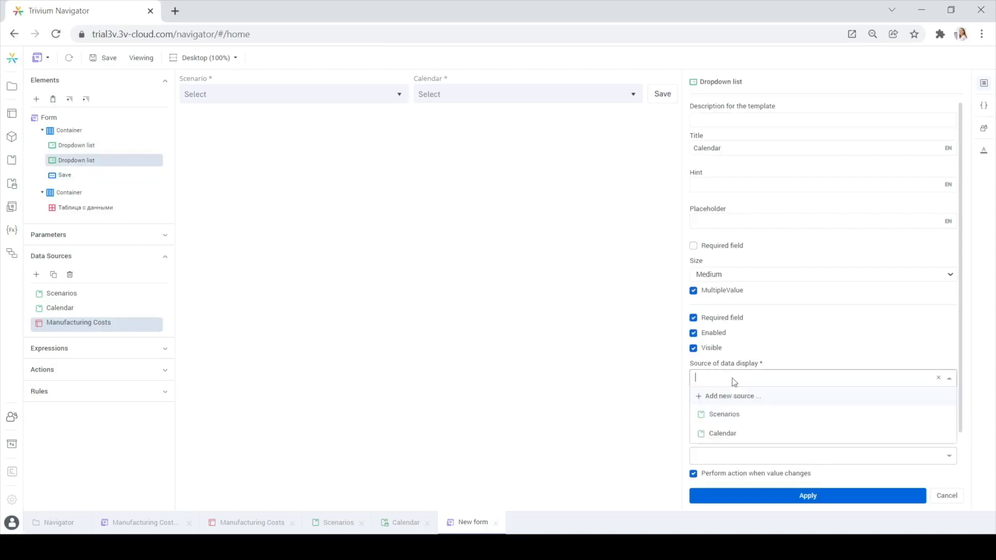
left_click(739, 437)
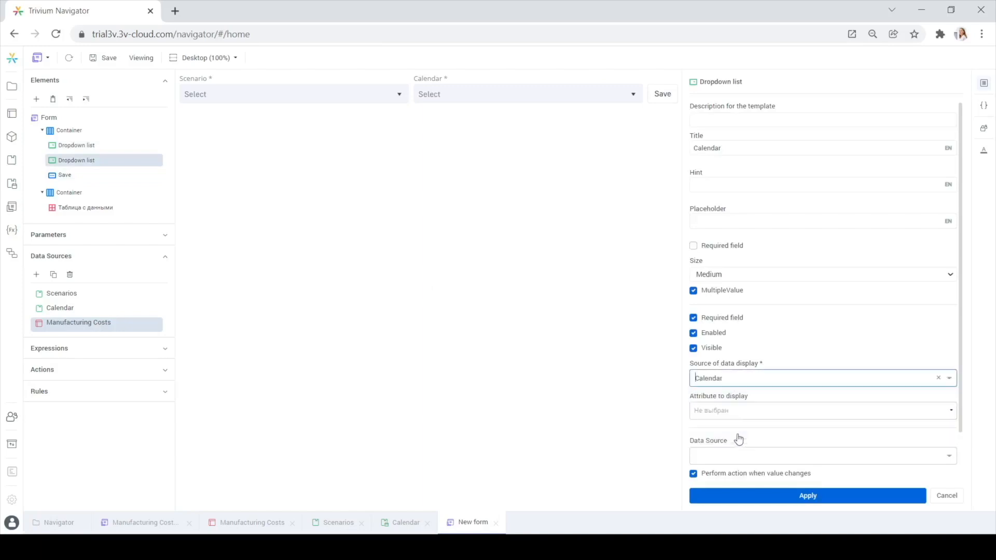
left_click(728, 410)
left_click(729, 324)
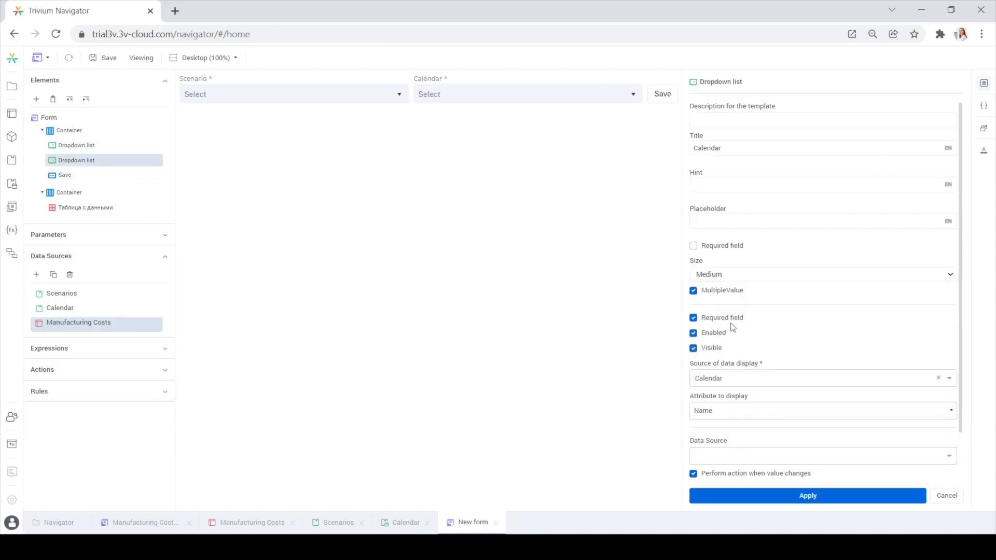
left_click(716, 321)
left_click(785, 497)
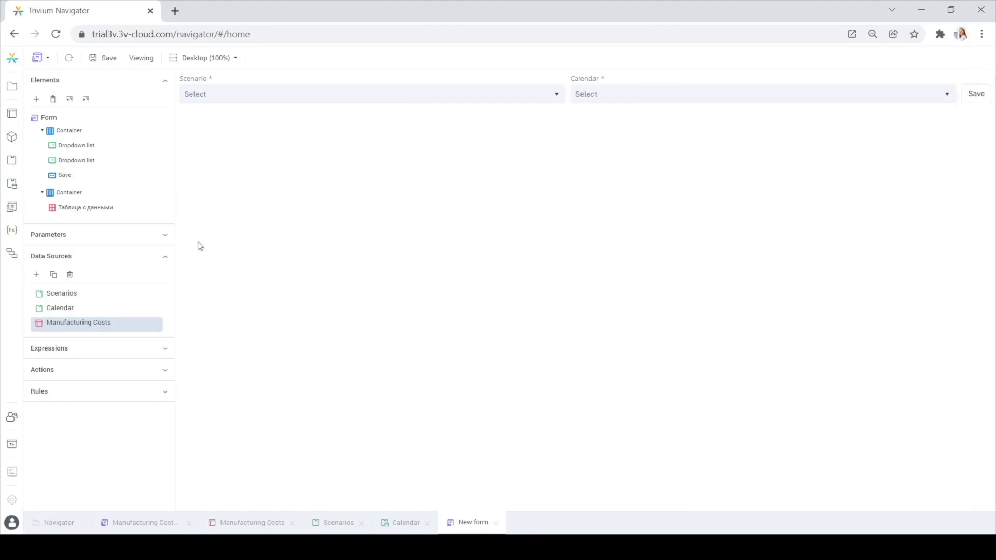
Set the data table's display source to Manufacturing Costs, save the form and check the choices in the Scenario list
left_click(105, 208)
left_click(727, 272)
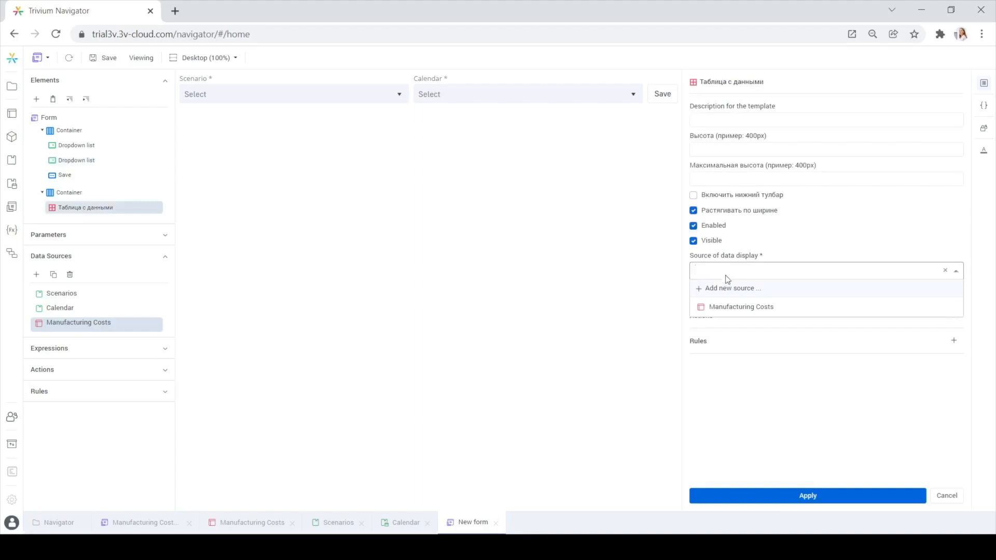
left_click(726, 305)
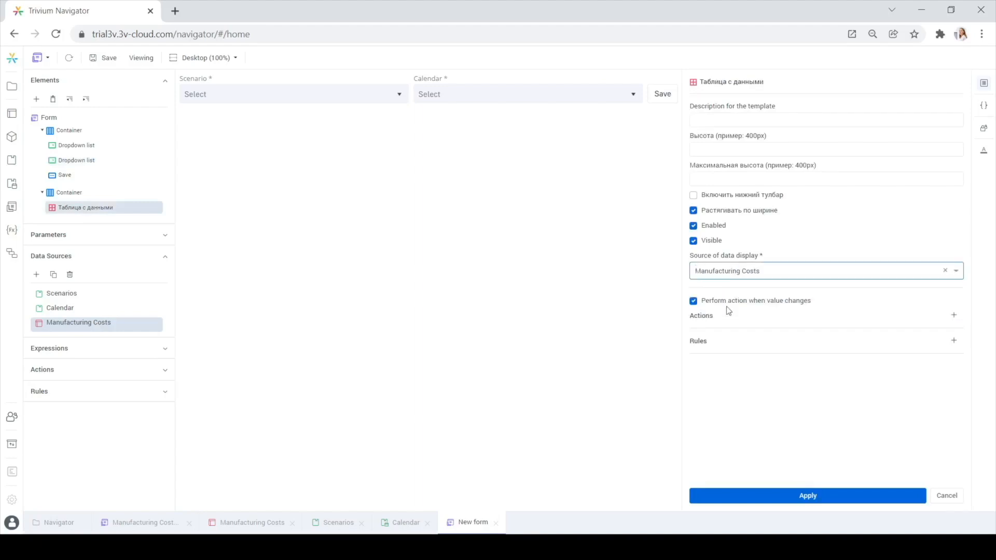
left_click(778, 497)
left_click(103, 59)
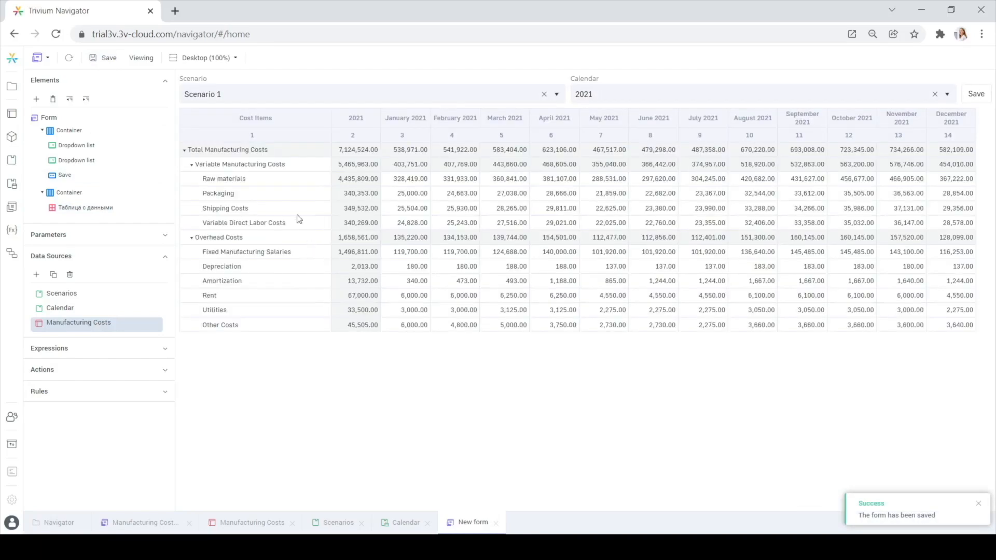
left_click(225, 93)
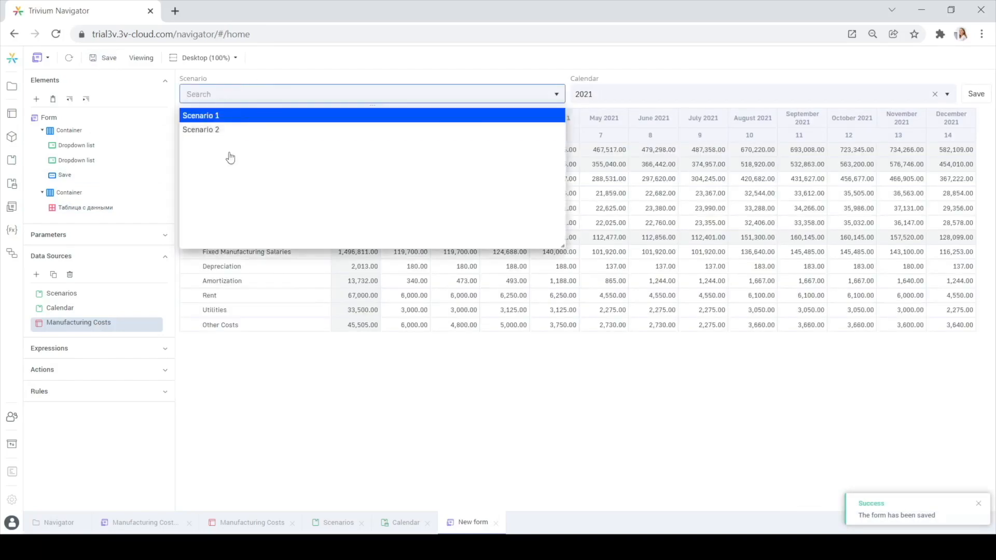
left_click(396, 373)
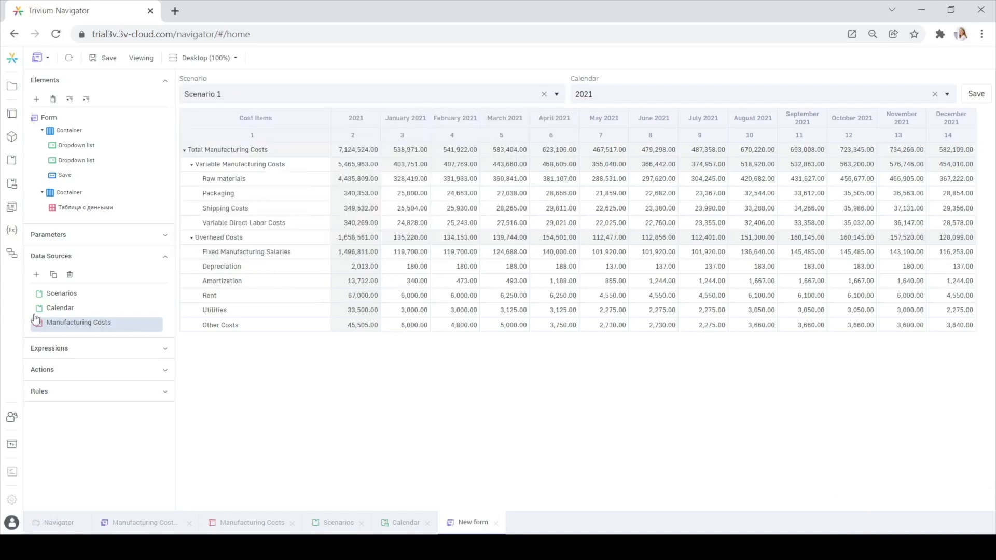
In the Manufacturing Costs data source, add parameters: uiSourceId 3, id 1, allowMultipleValues false; uiSourceId 4, id 2, allowMultipleValues true; both with discriminator EntryExpressionUiSourceParameterDto
double_click(66, 322)
left_click(399, 202)
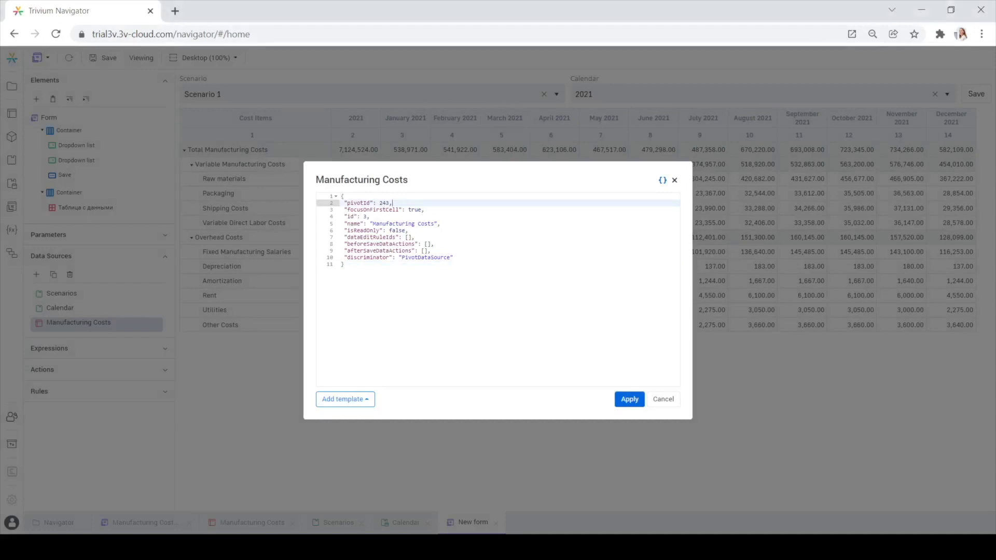
key("Return")
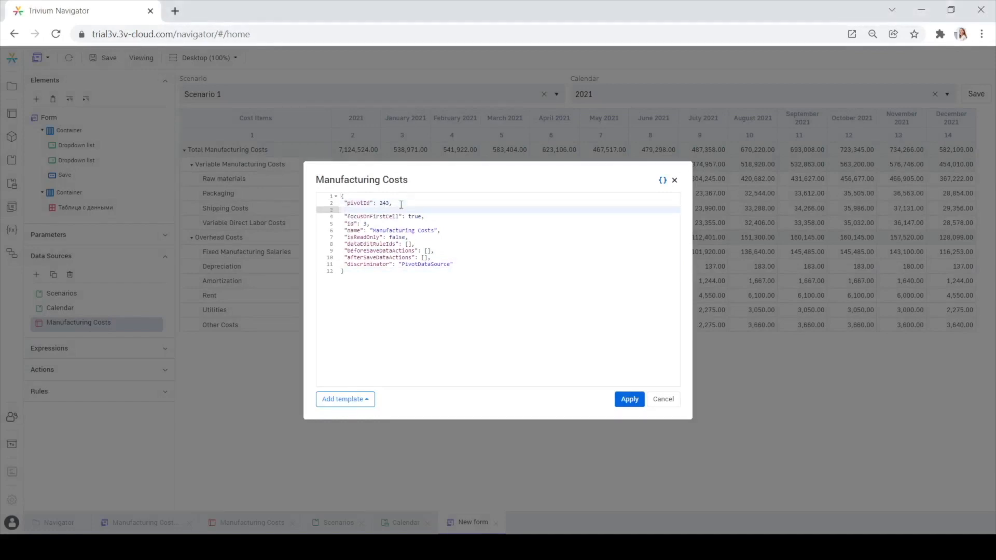
type("\"parameters\": [   {     \"uiSourceId\": 3,     \"id\": 1,     \"allowMultipleValues\": false,     \"discriminator\": \"EntryExpressionUiSourceParameterDto\"   },   {     \"uiSourceId\": 4,     \"id\": 2,     \"allowMultipleValues\": true,     \"discriminator\": \"EntryExpressionUiSourceParameterDto\"   } ],")
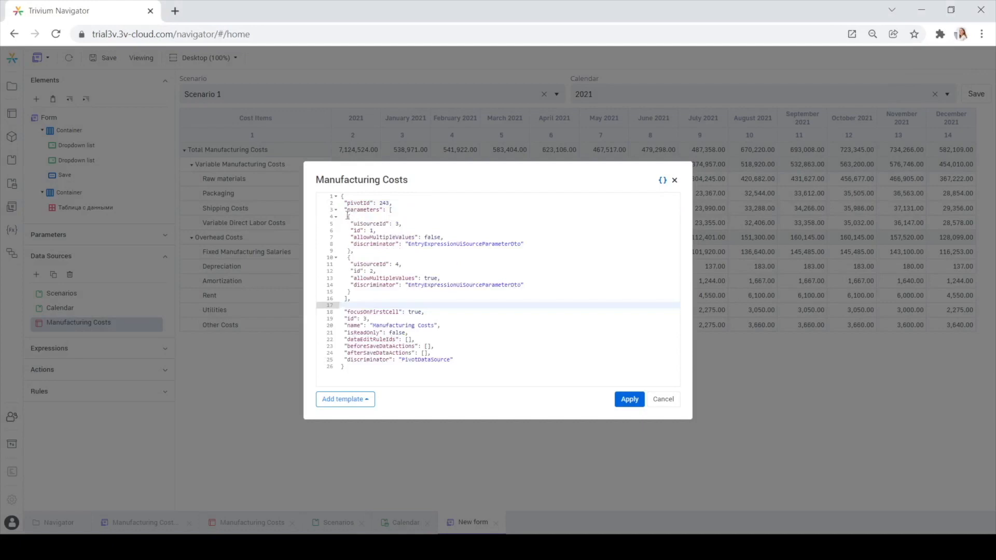
Review both parameter entries and their uiSourceId values in the Manufacturing Costs data source, and apply the changes
left_click_drag(348, 217, 352, 252)
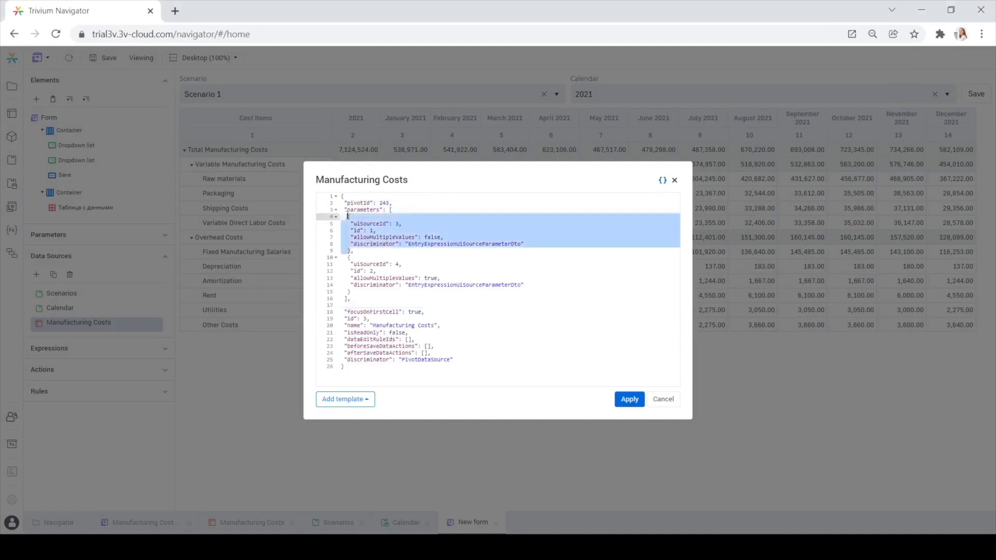
double_click(349, 258)
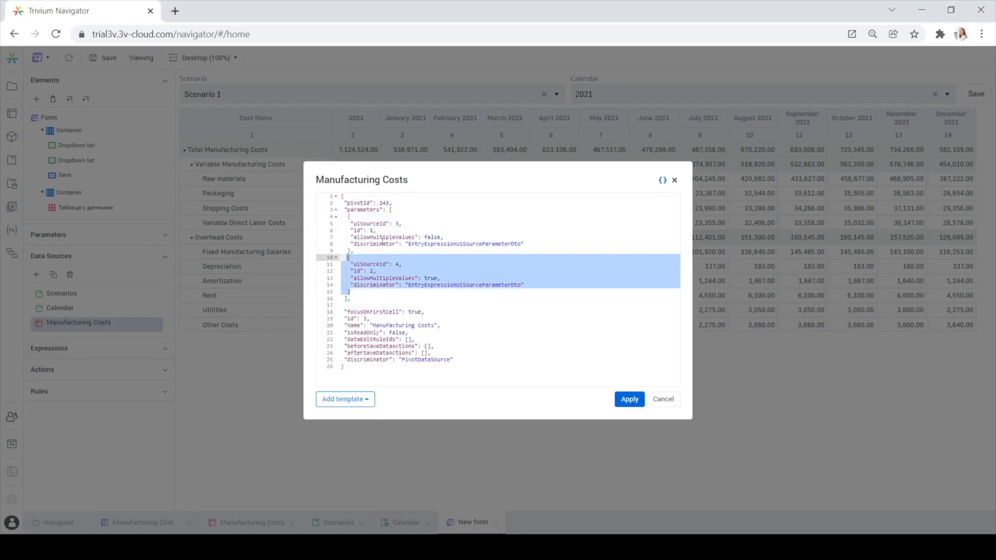
left_click(364, 226)
double_click(364, 226)
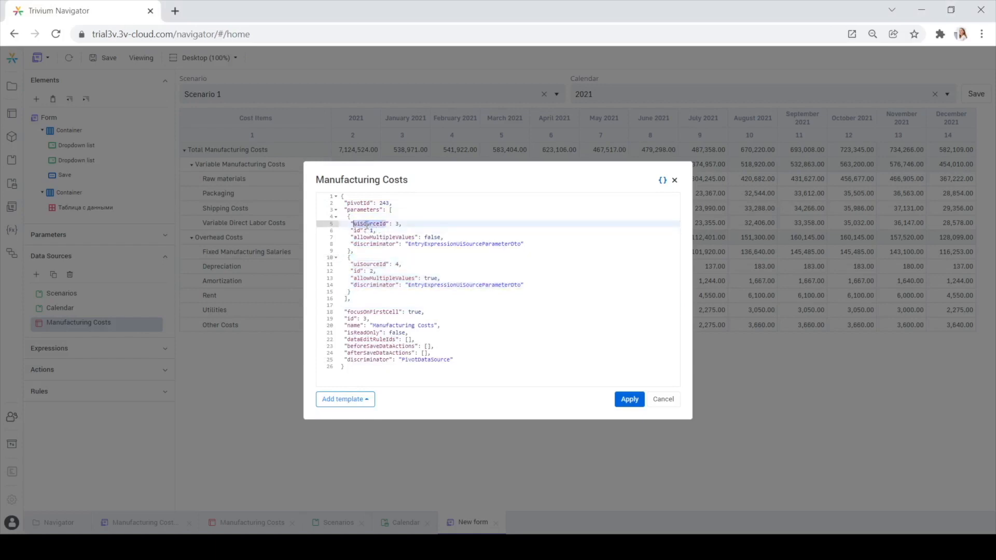
double_click(398, 223)
double_click(398, 264)
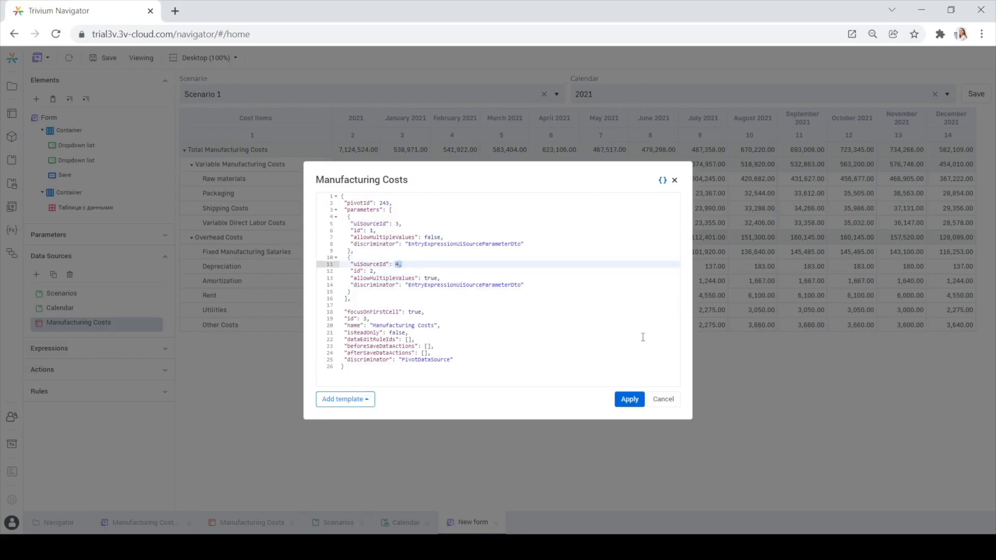
left_click(627, 410)
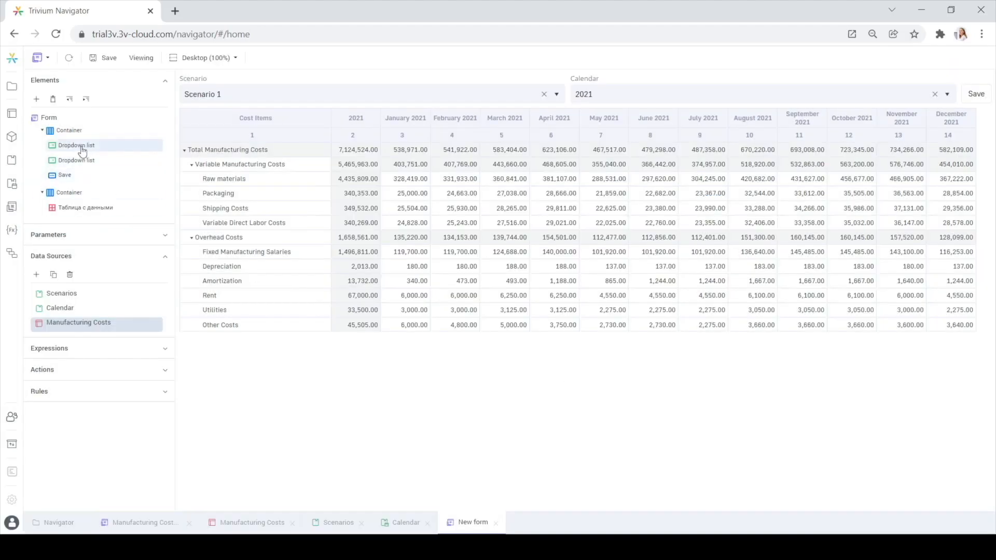
Check the uiSource id in the Scenario dropdown list's JSON and close its settings without changes
left_click(78, 145)
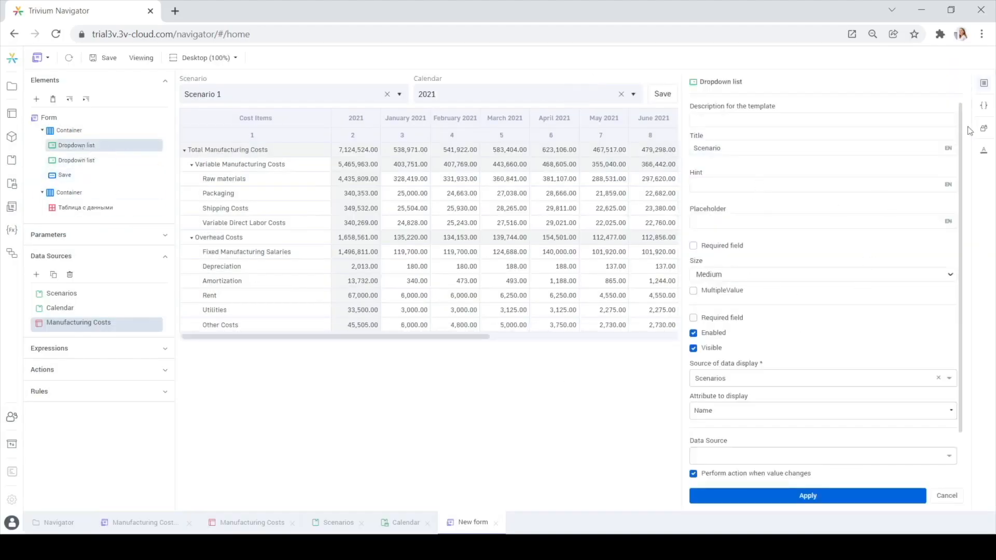
left_click(984, 106)
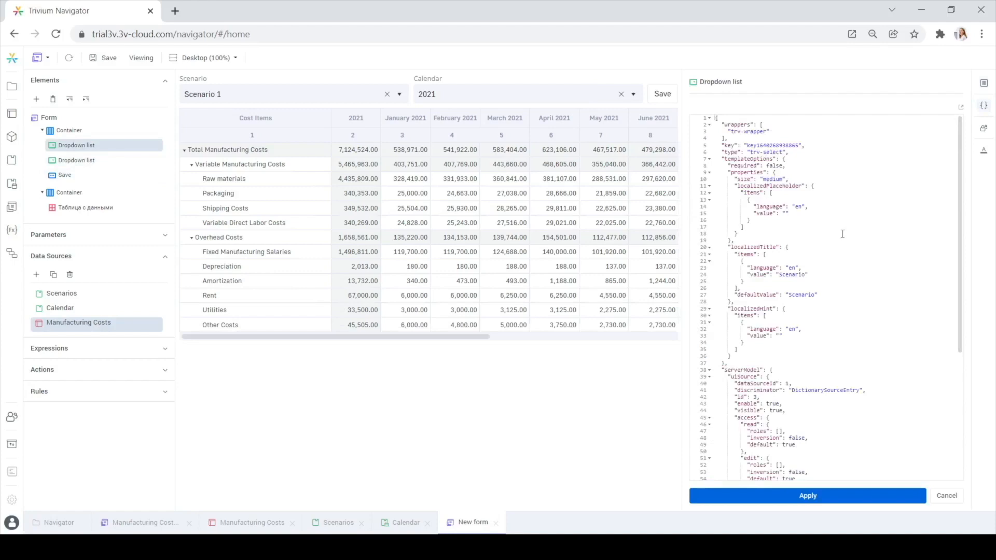
scroll(845, 231, "down", 1)
left_click_drag(734, 362, 760, 360)
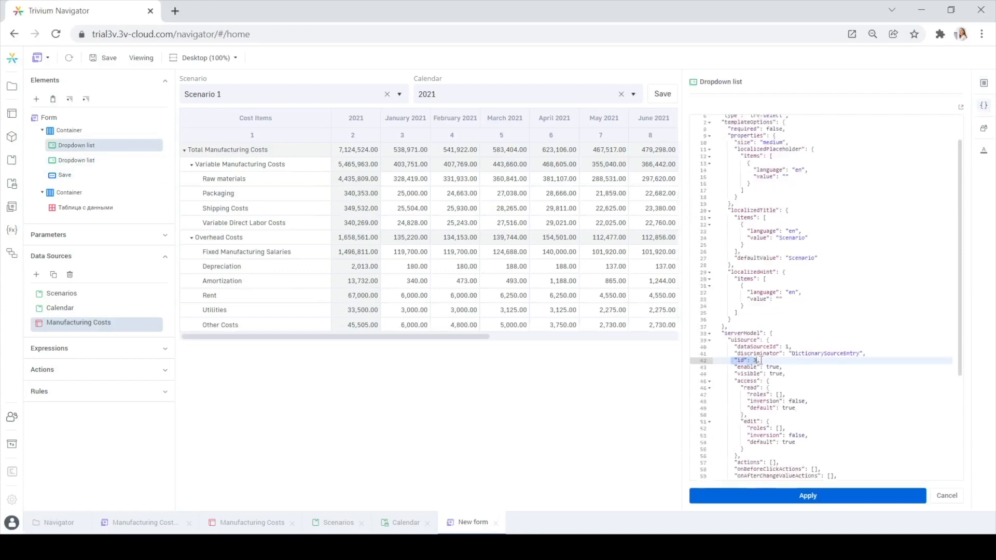
left_click(943, 496)
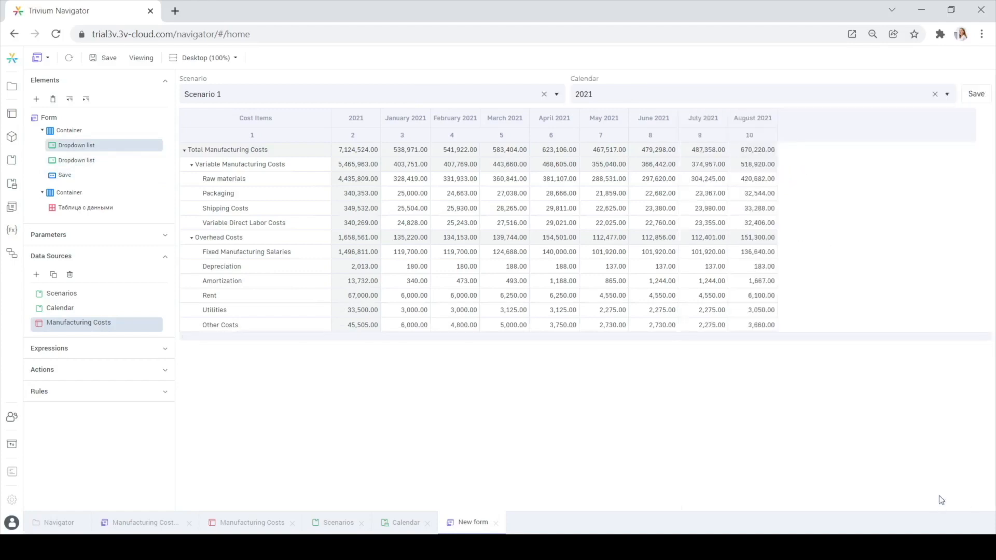
Save the form and test the Scenario list by switching to Scenario 2 and back to Scenario 1
left_click(102, 60)
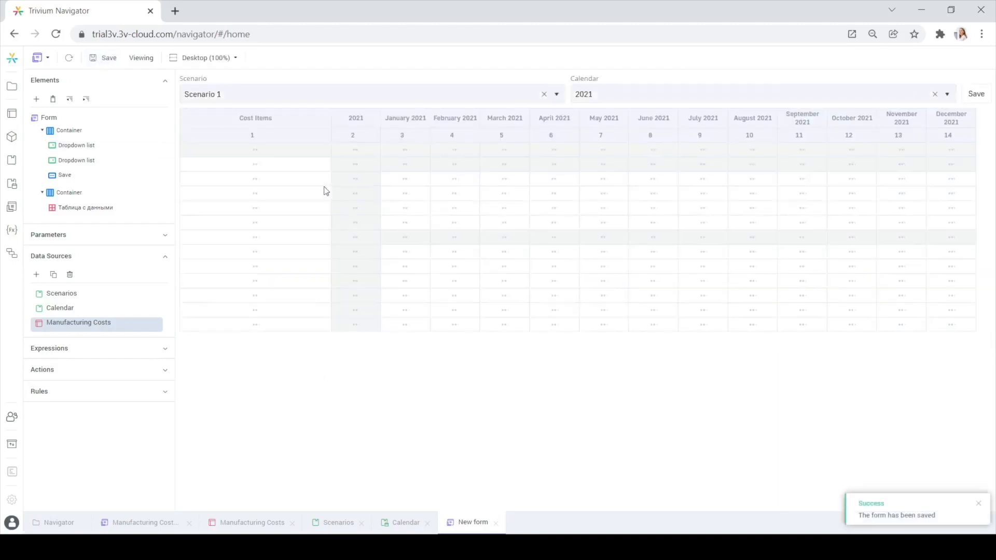
left_click(319, 100)
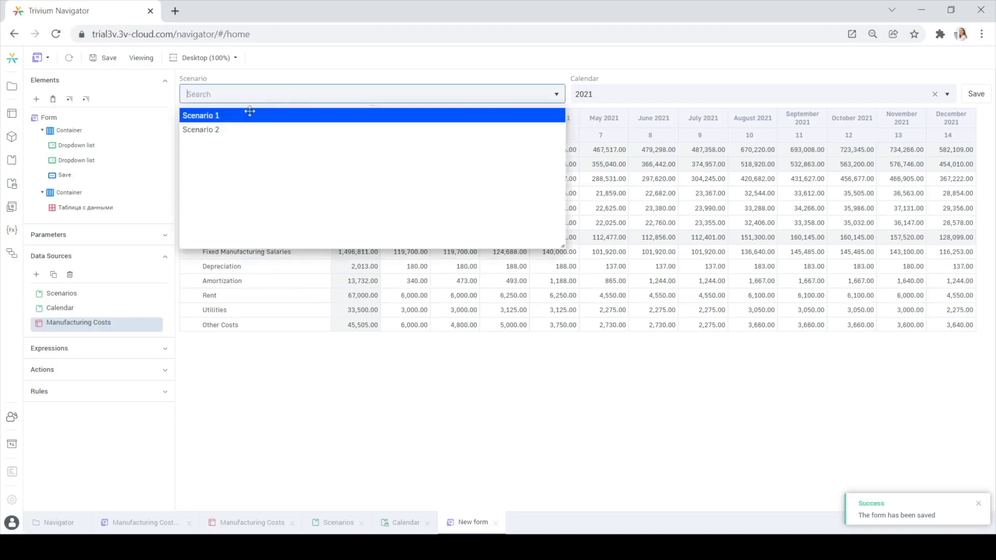
left_click(220, 133)
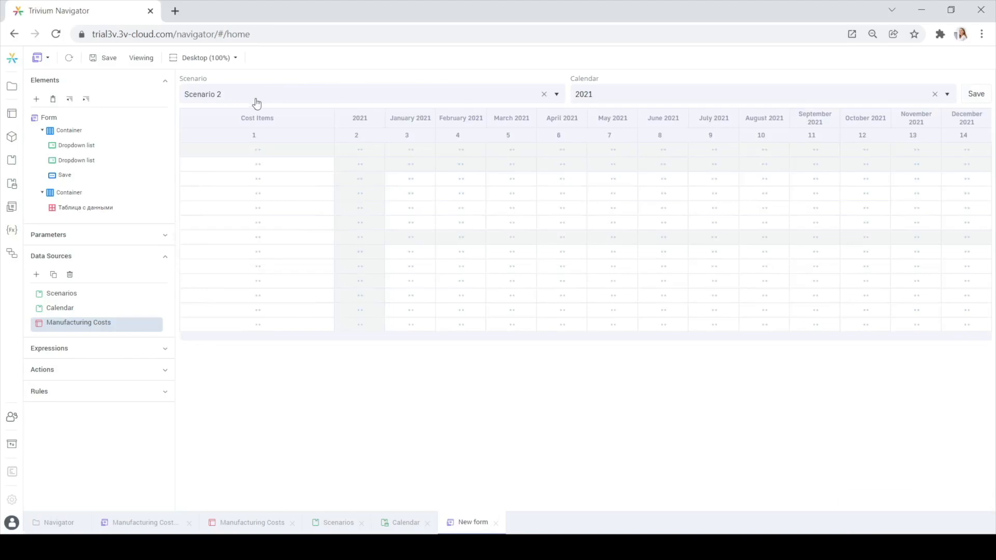
left_click(249, 92)
left_click(244, 115)
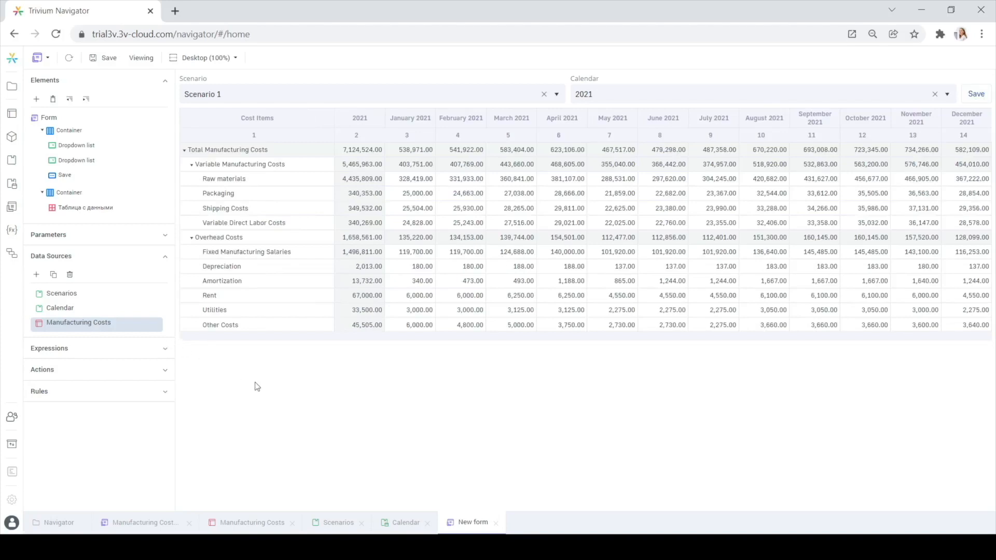
Add a form action from the SaveDataSourceAction template with id 1, name it Save, and apply it
left_click(74, 374)
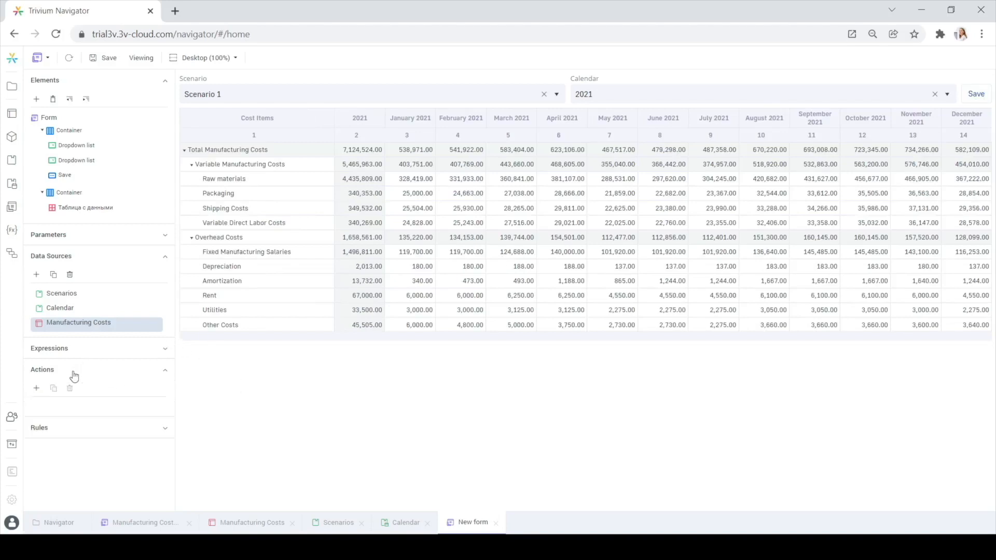
left_click(36, 388)
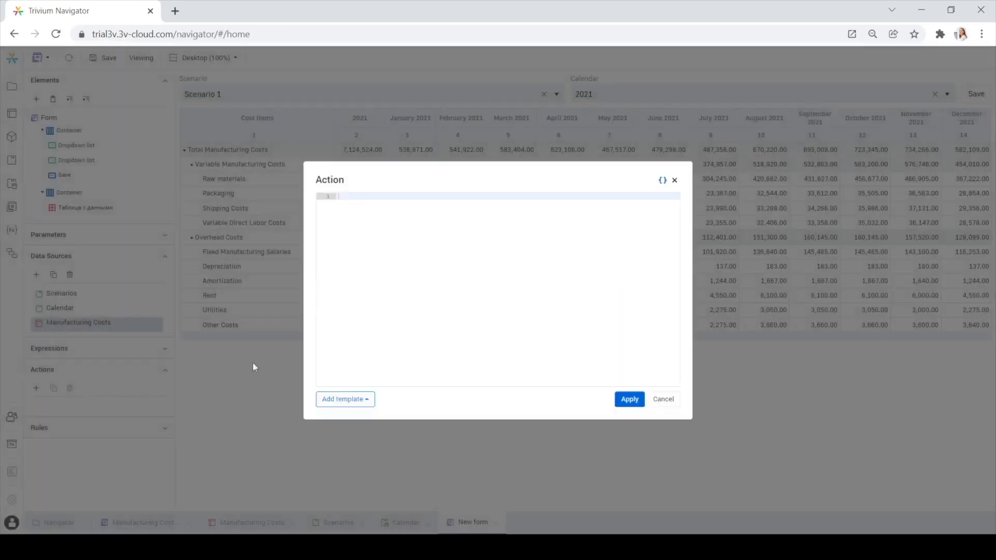
left_click(339, 400)
left_click(334, 308)
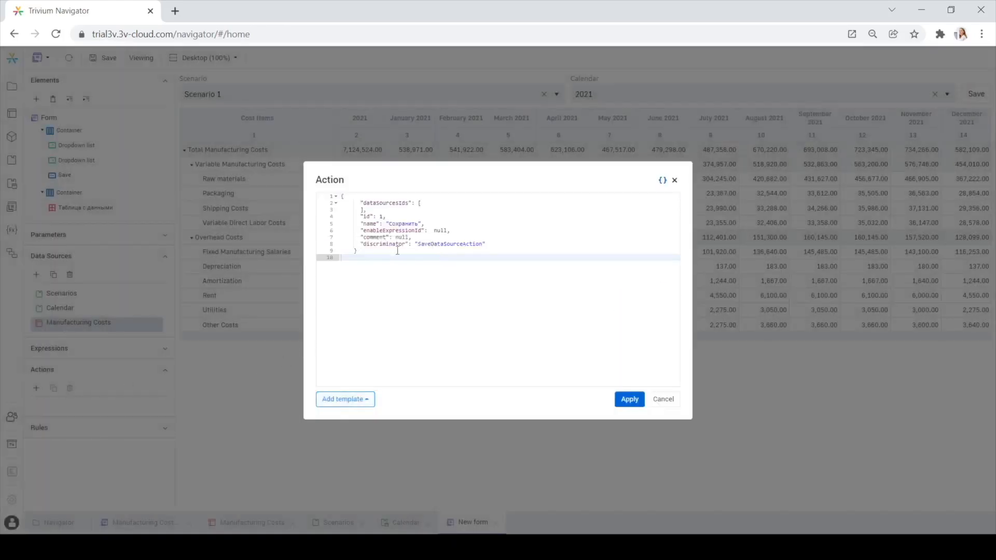
double_click(414, 223)
type("Save")
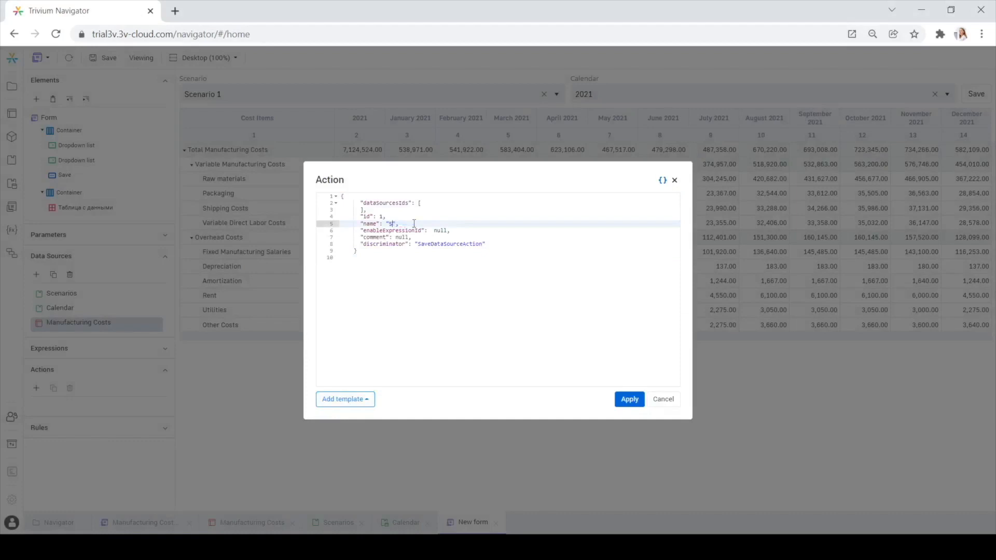
left_click(629, 399)
Assign the Save action to the form's Save button for the Clicking event, apply it, and save the form
left_click(83, 176)
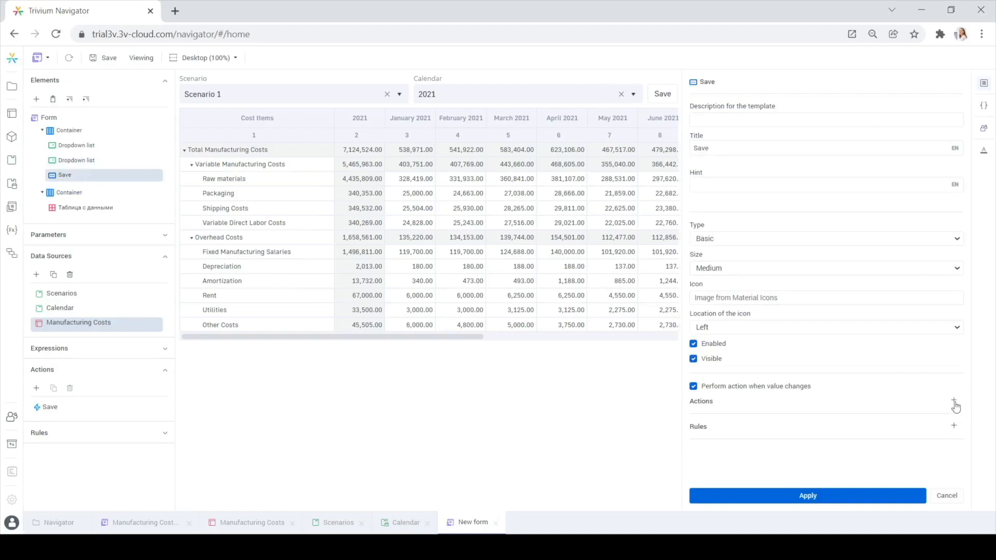
left_click(954, 401)
left_click(838, 352)
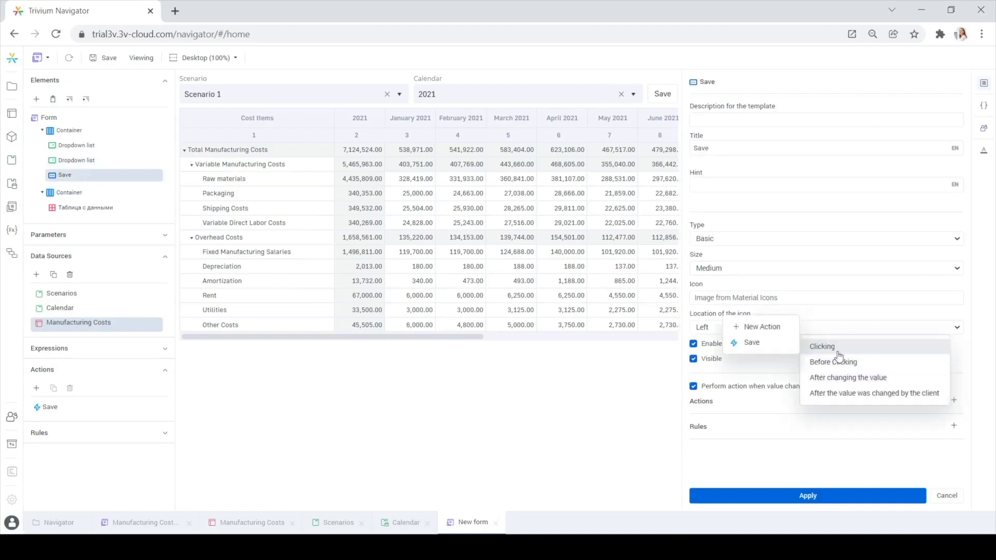
left_click(751, 343)
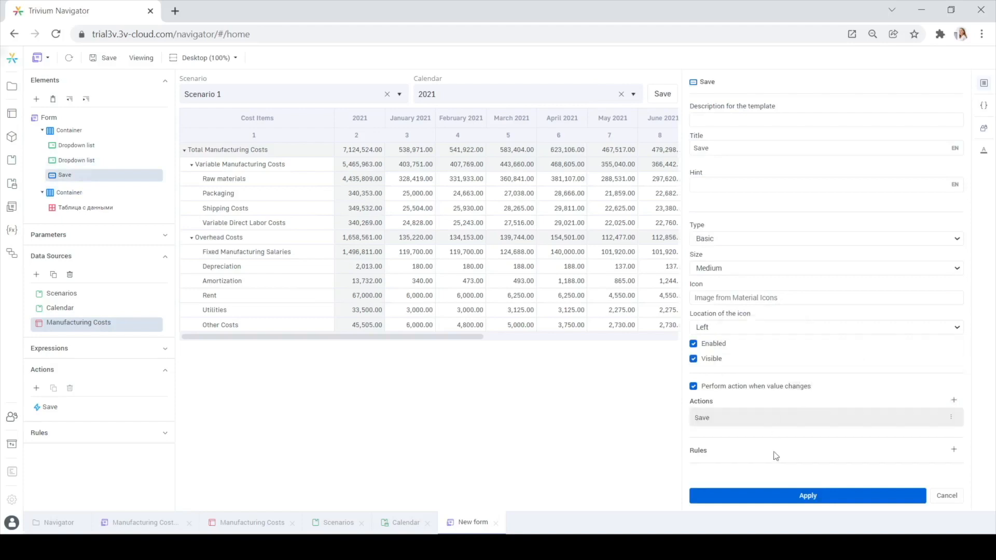
left_click(776, 496)
left_click(96, 62)
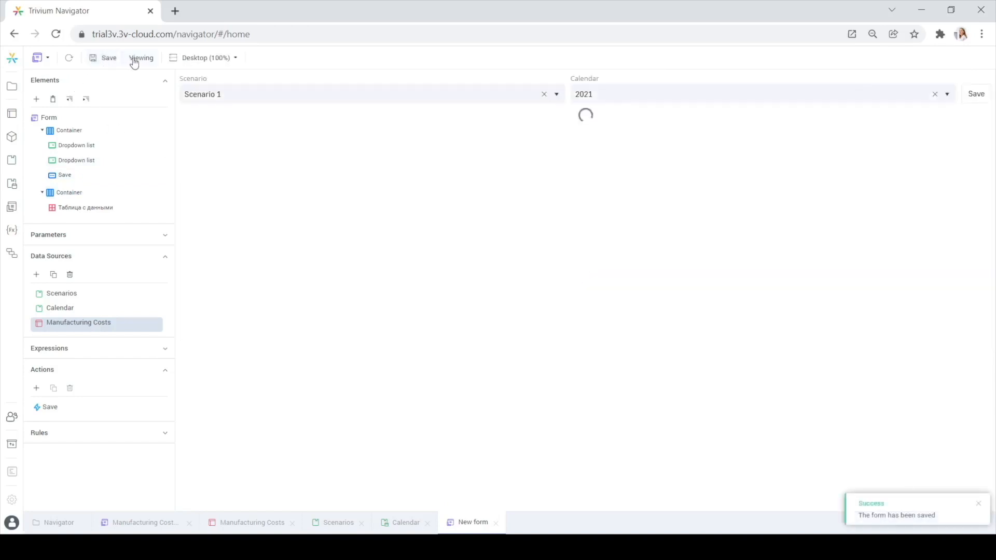
In viewing mode, set the January 2021 Packaging cost to 26000 and store it with the form's Save button
left_click(139, 58)
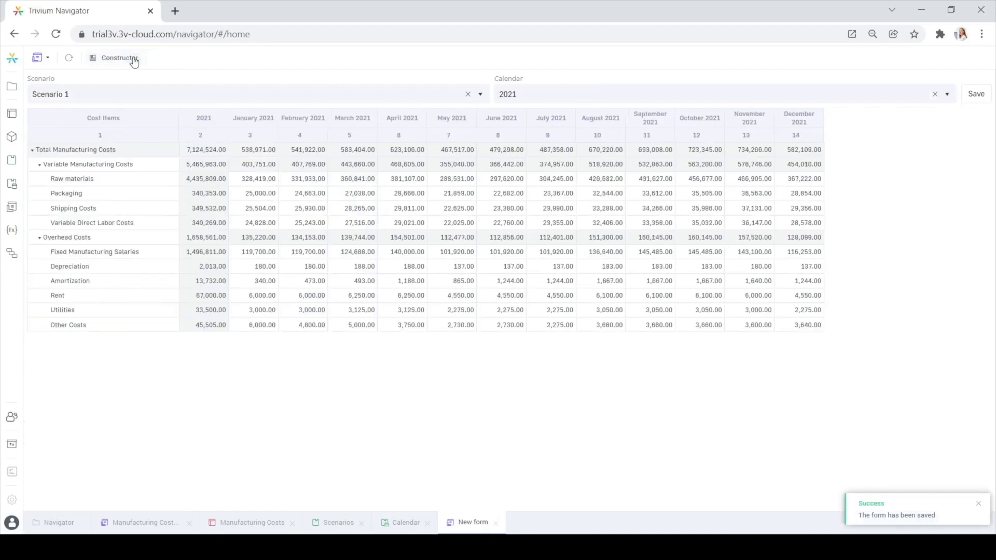
left_click(260, 197)
type("26000")
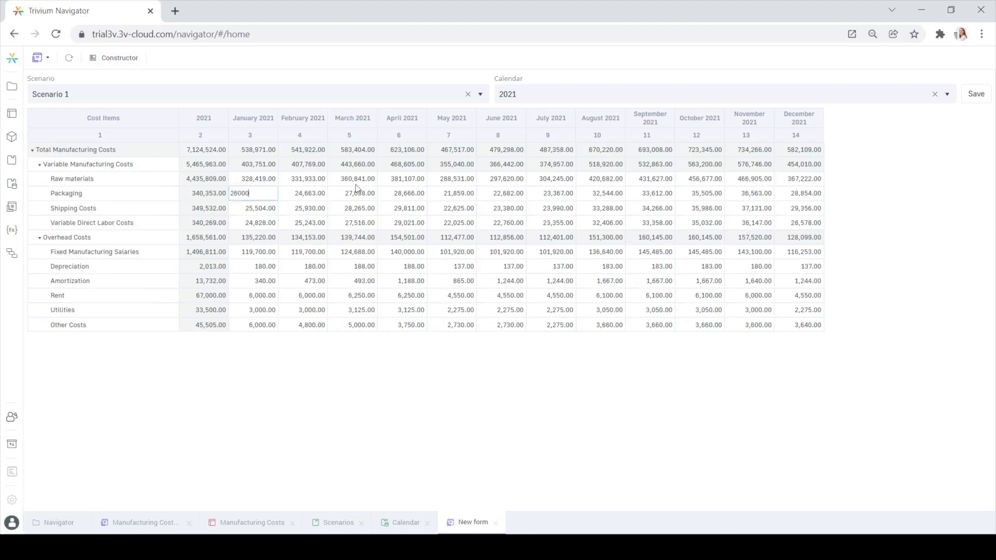
key("Return")
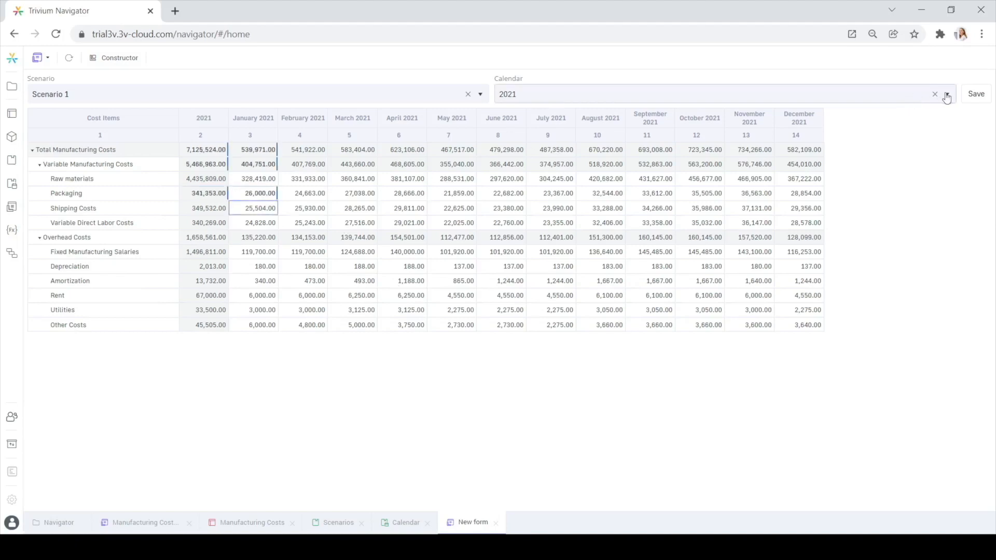
left_click(975, 100)
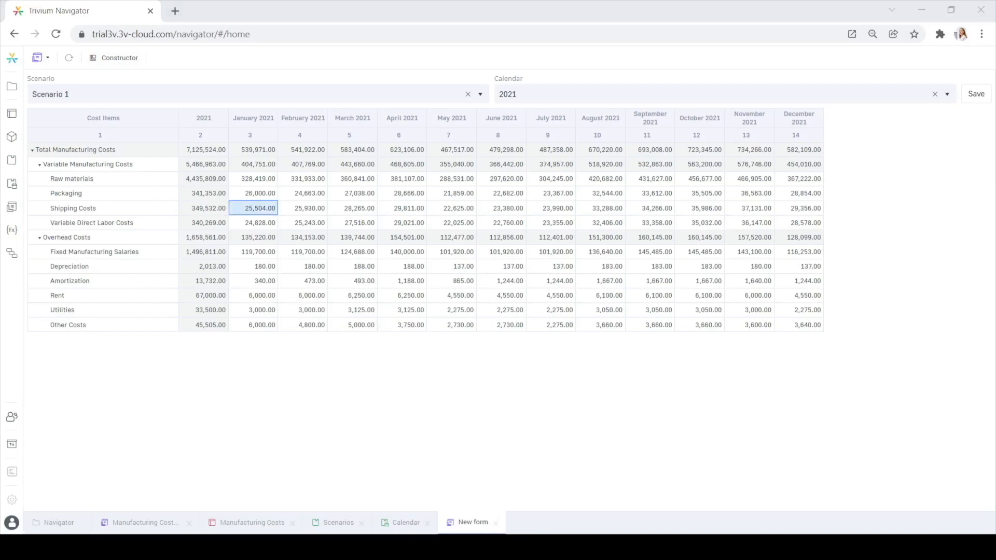
Back in the constructor, set the width of the container holding the dropdown lists to 50%, then save and preview the form
left_click(115, 57)
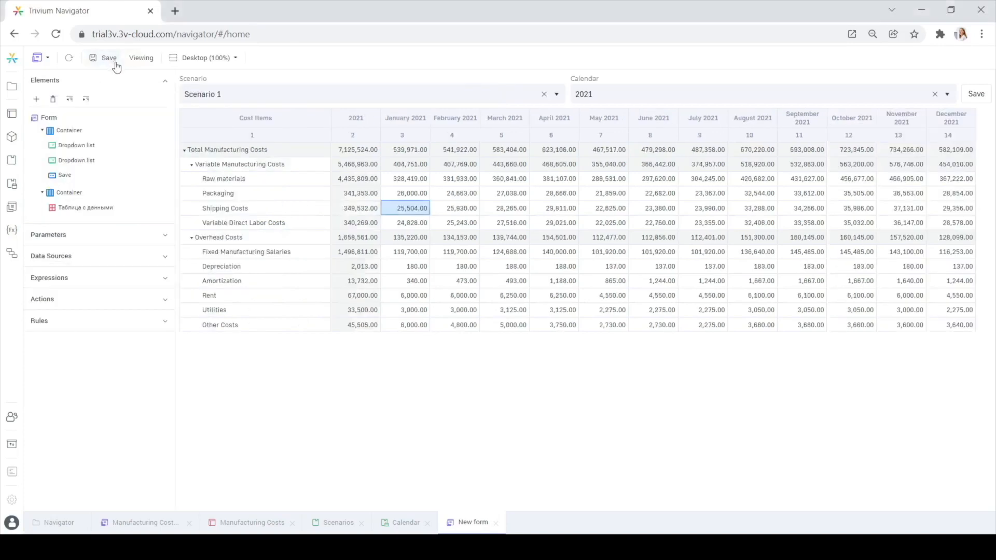
left_click(85, 136)
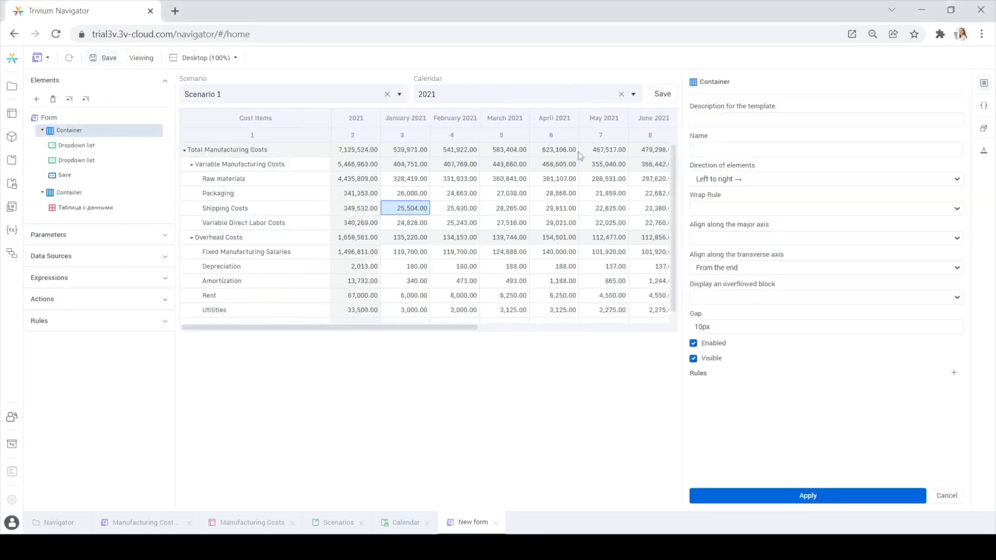
left_click(984, 150)
left_click(728, 118)
type("50%")
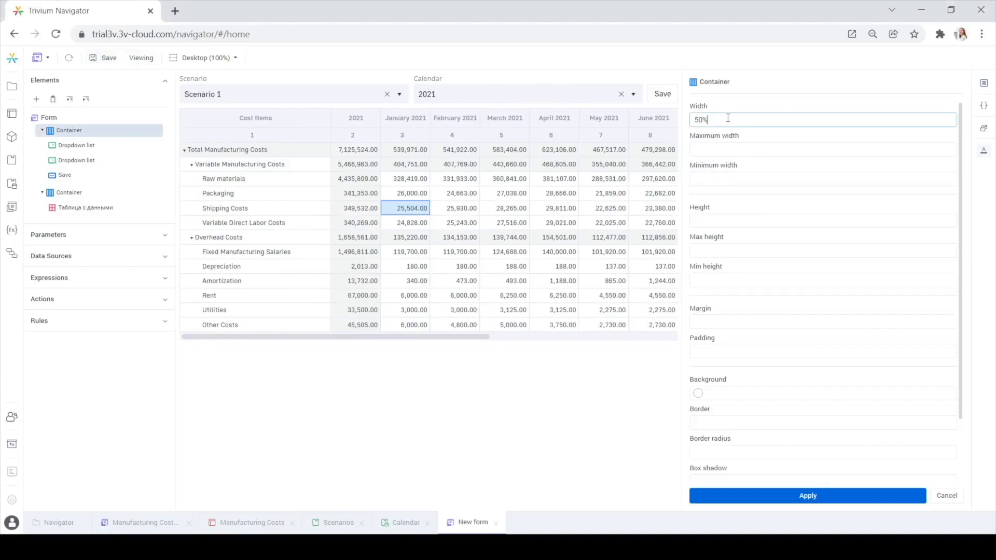
left_click(746, 497)
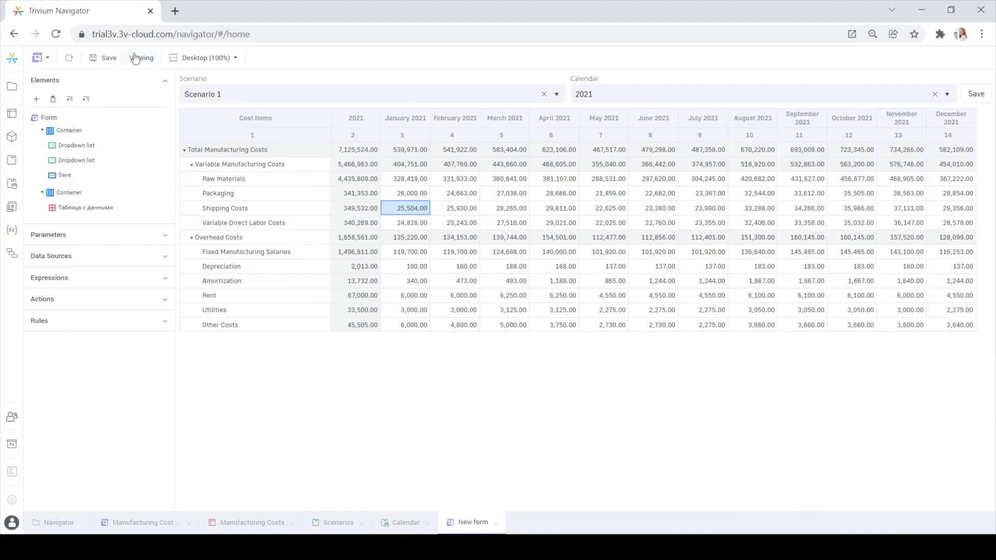
left_click(107, 61)
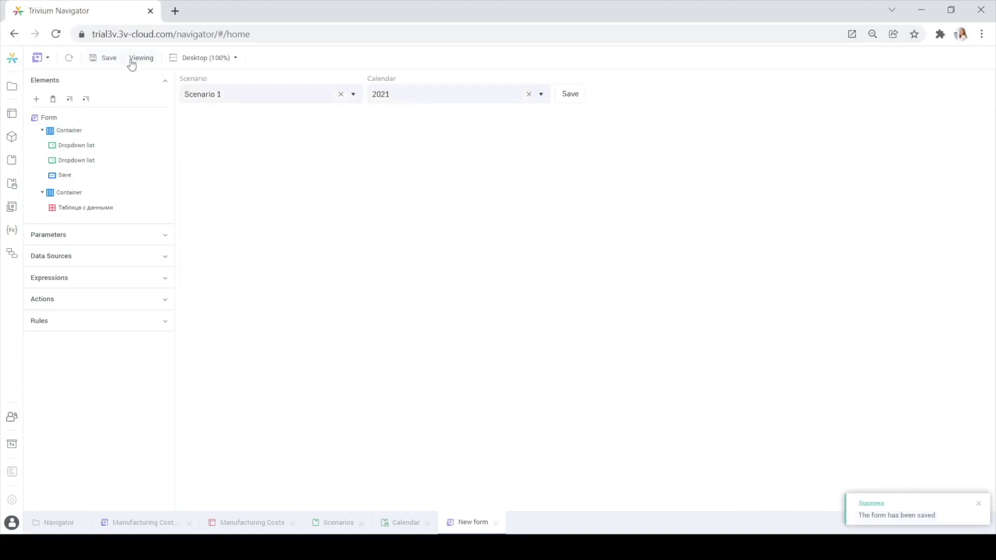
left_click(133, 61)
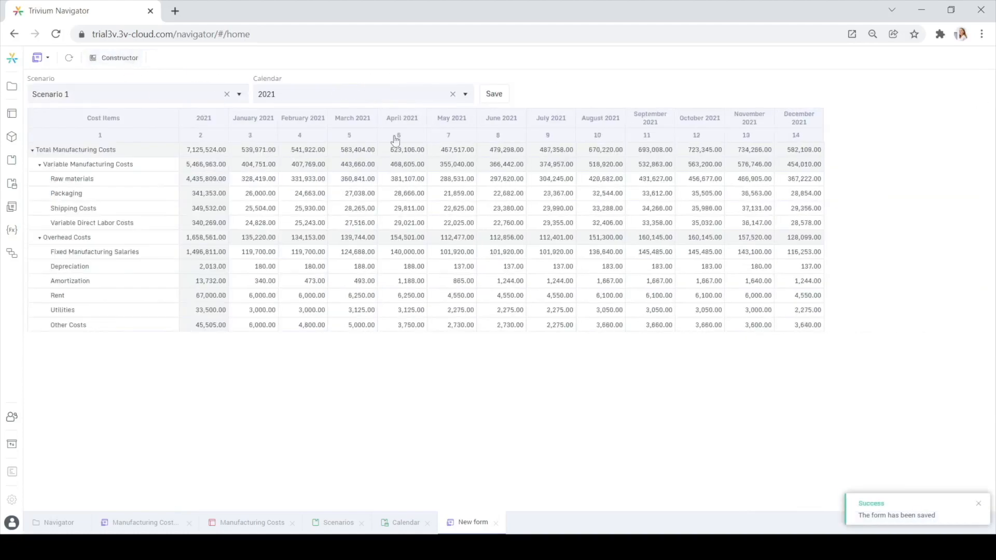